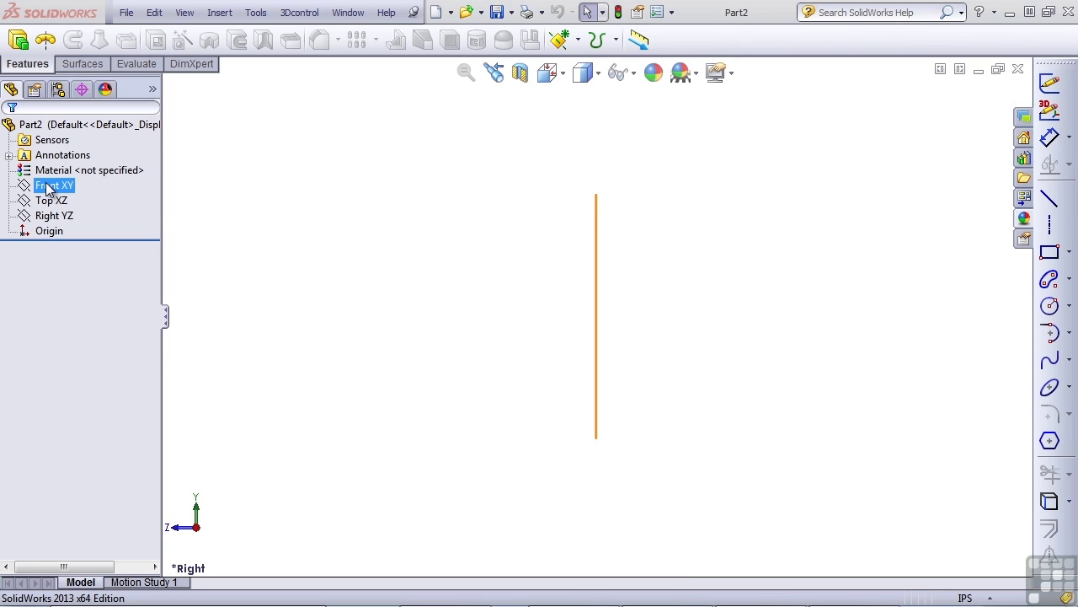
Step: Start a new sketch on the Front XY plane
click(48, 188)
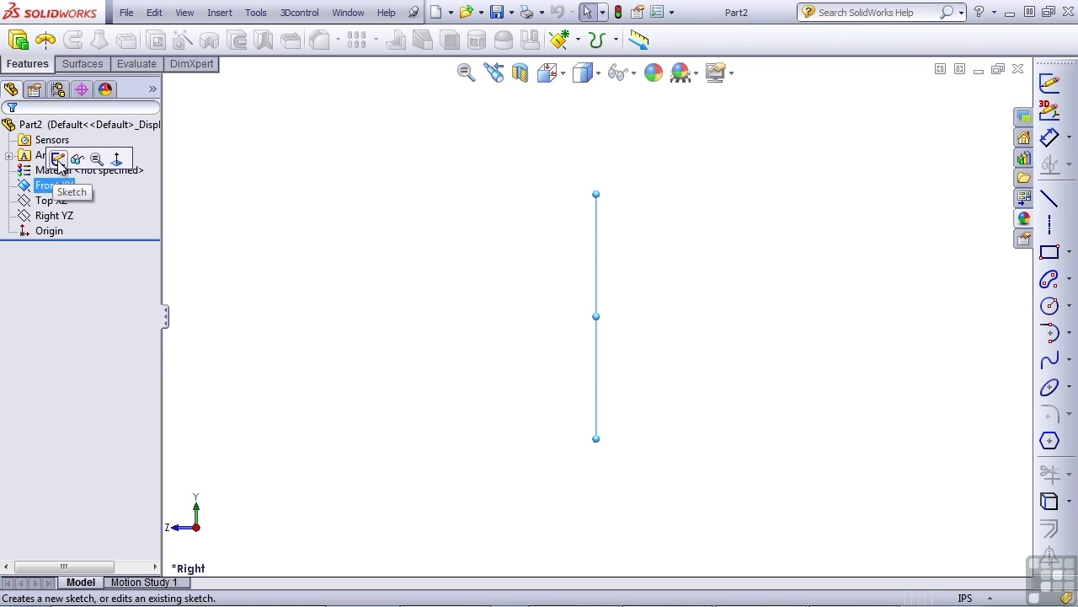
click(58, 160)
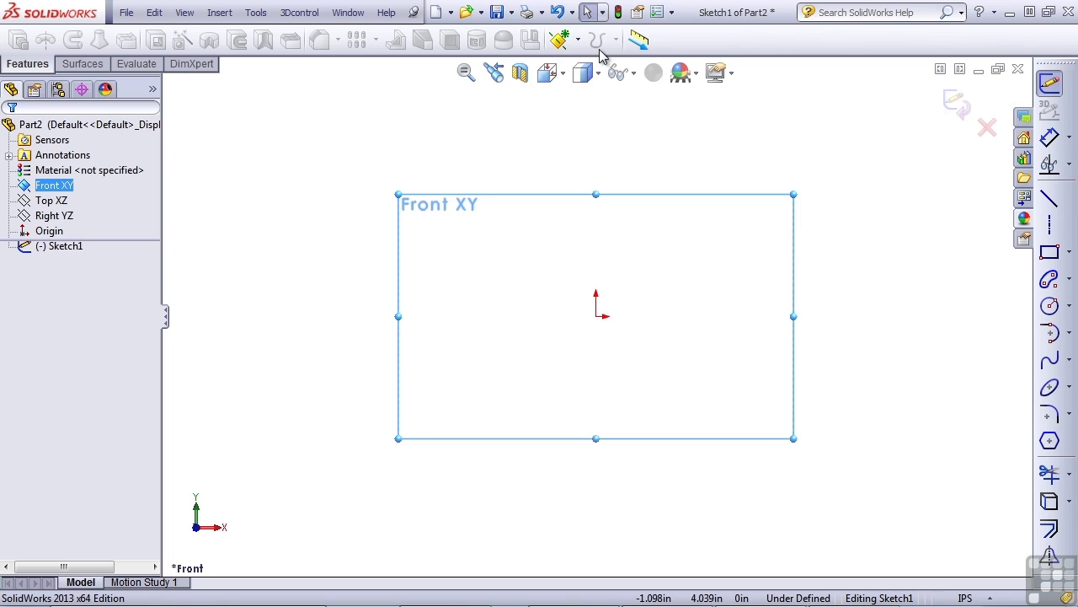
Step: Review the system's Sketch options, including auto-rotating the view normal to the sketch plane, and clear the plane selection
click(672, 13)
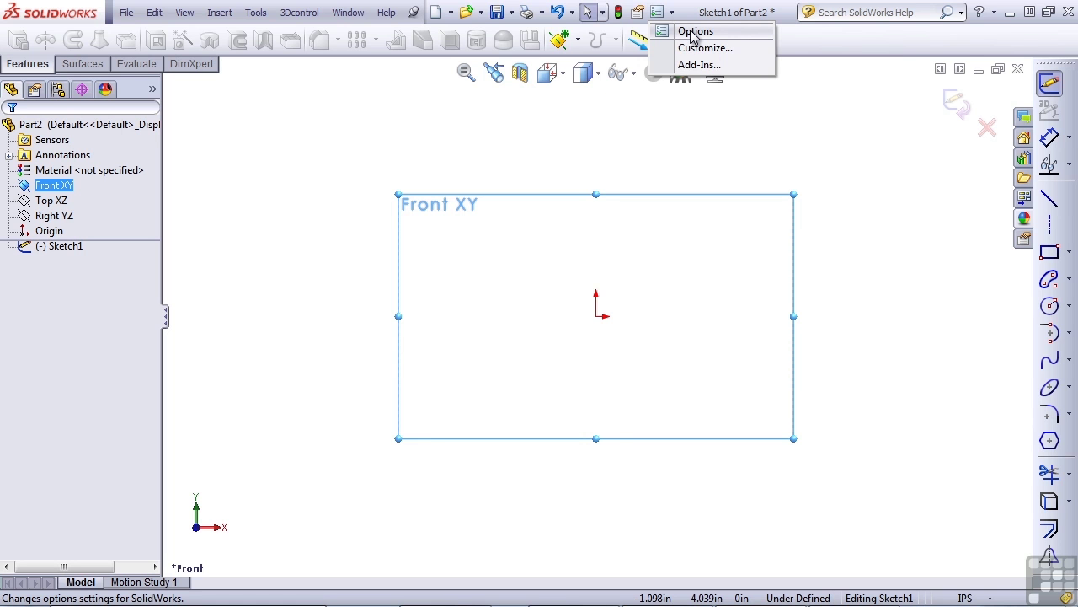
click(694, 32)
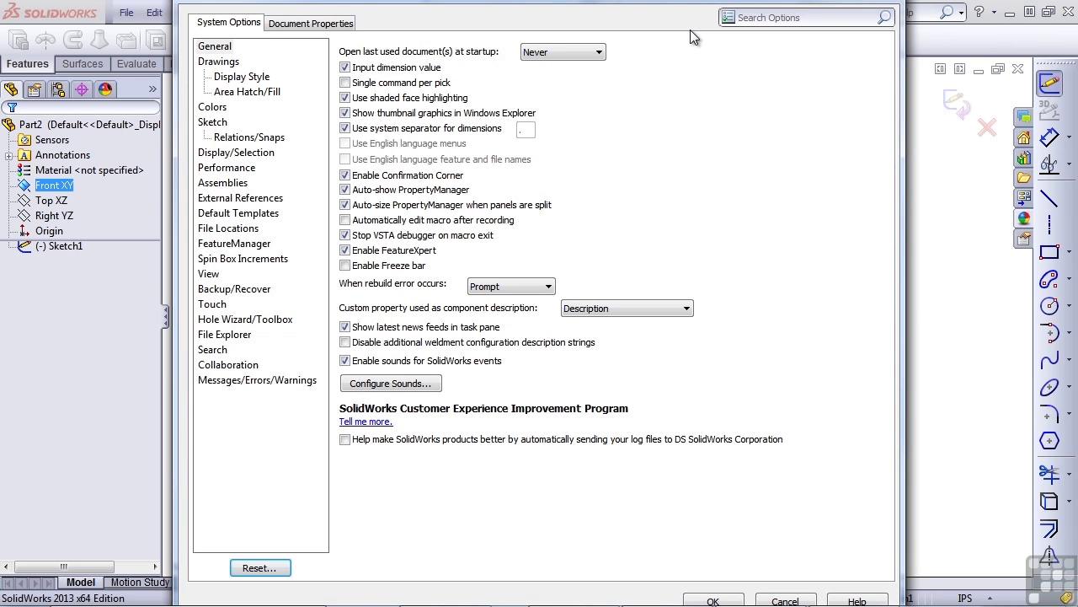
click(210, 123)
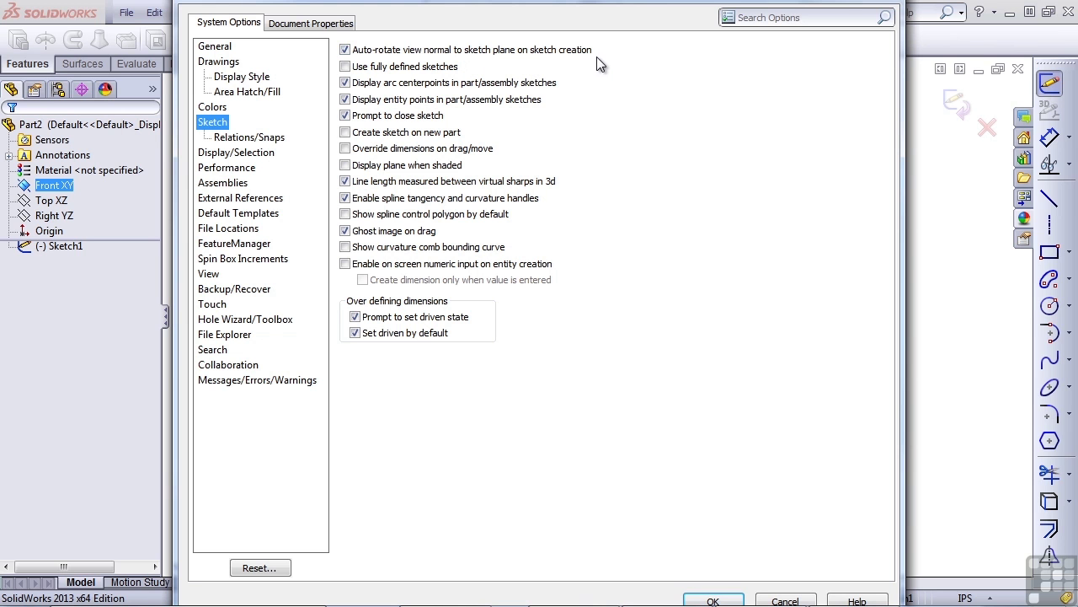
click(712, 600)
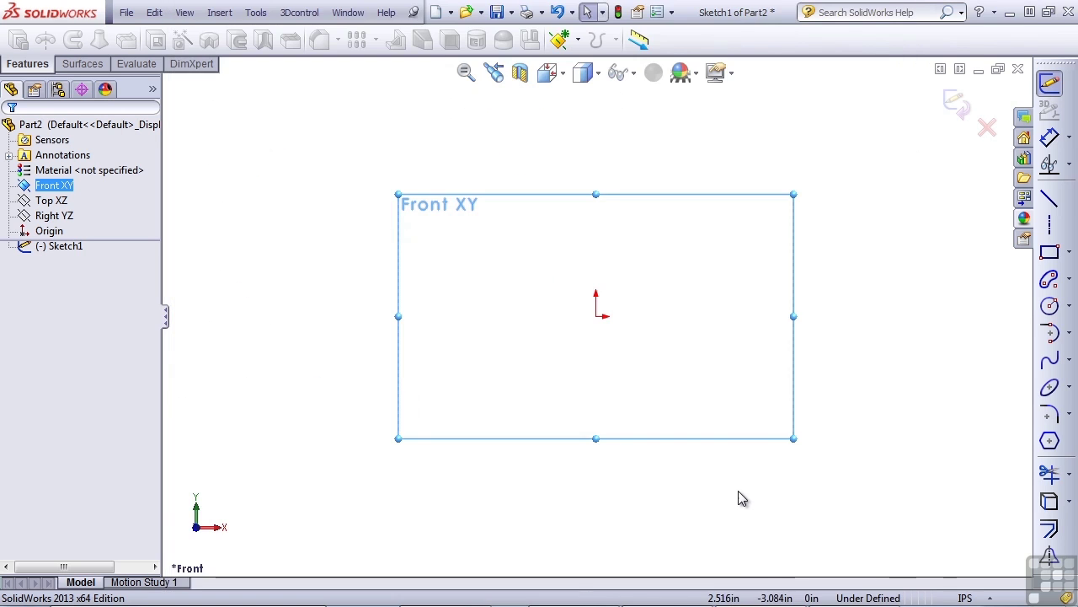
click(729, 484)
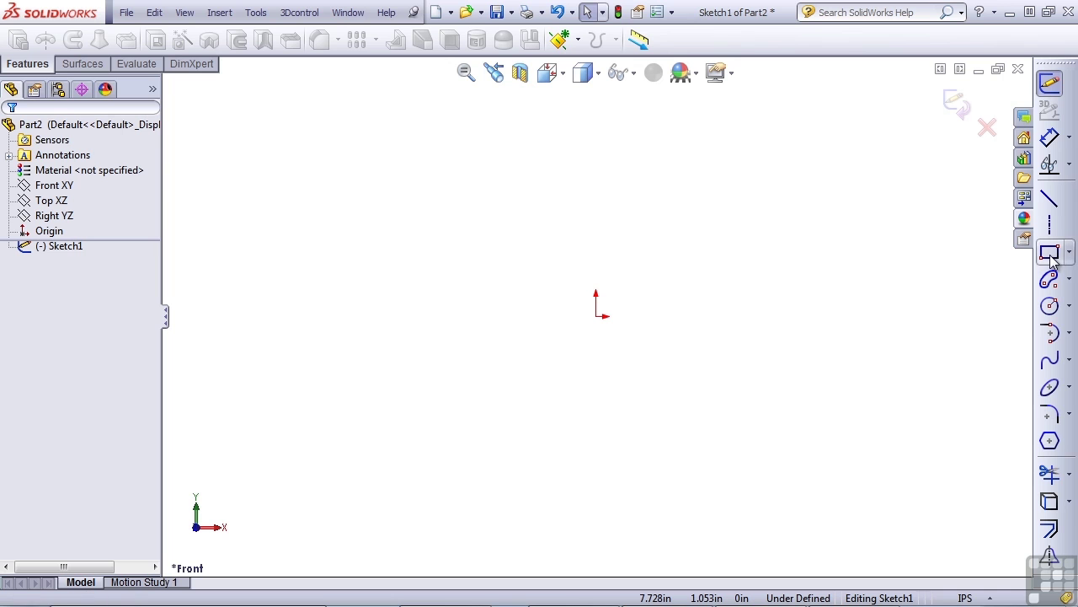
Step: Sketch a horizontal line about 3.14 in long through the origin and a vertical line about 2.53 in up from its right end
click(1050, 202)
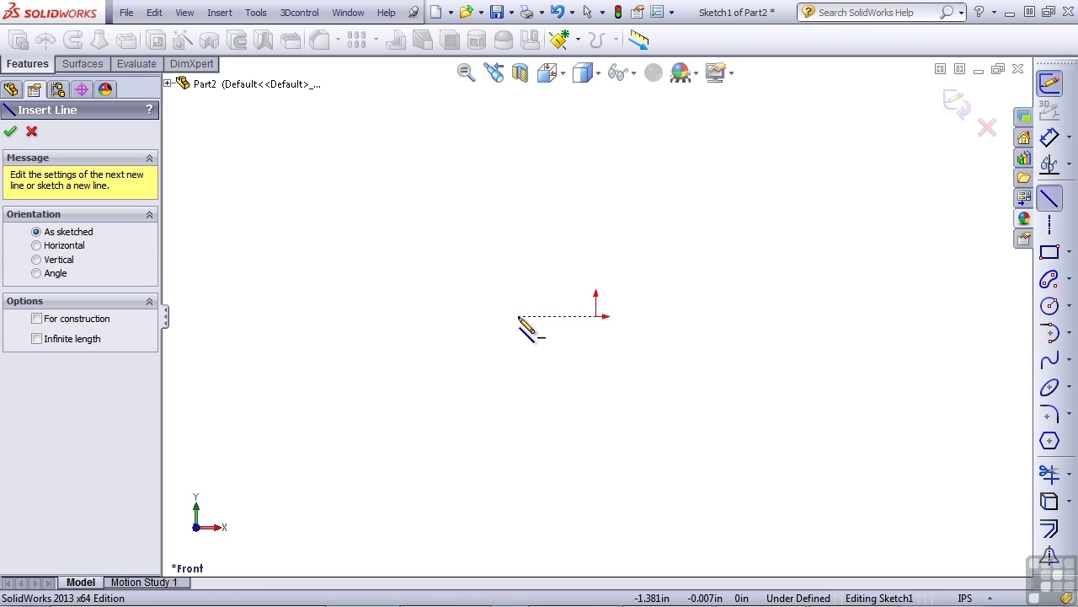
click(518, 316)
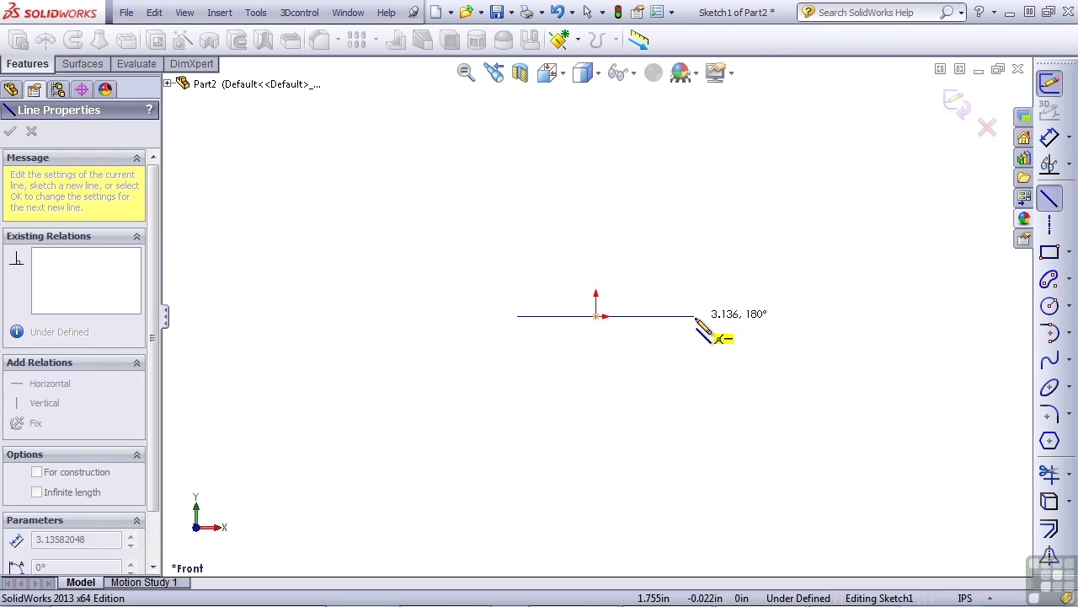
click(694, 316)
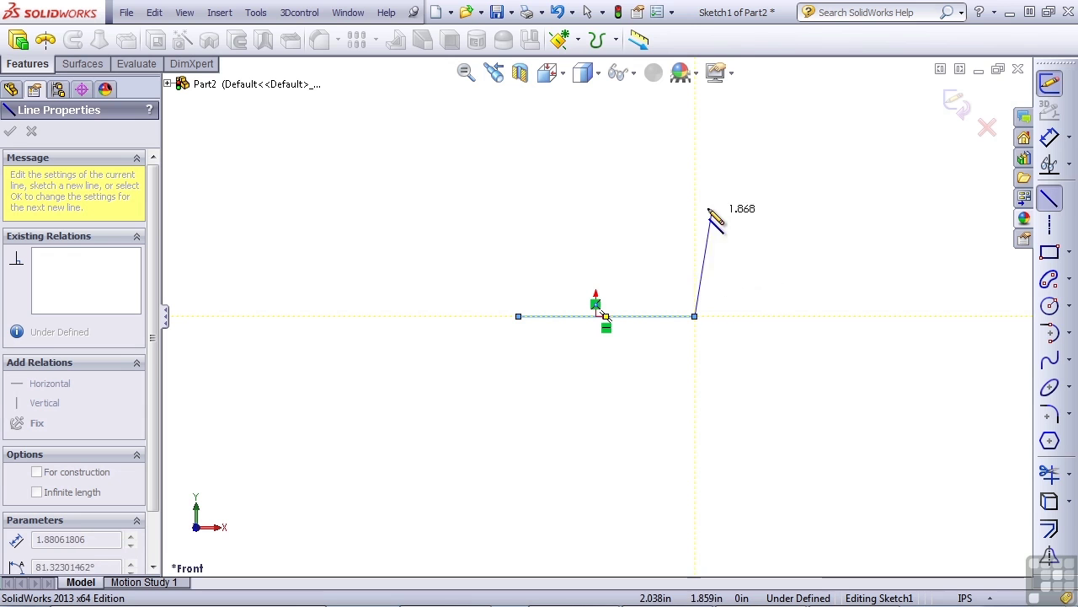
click(695, 173)
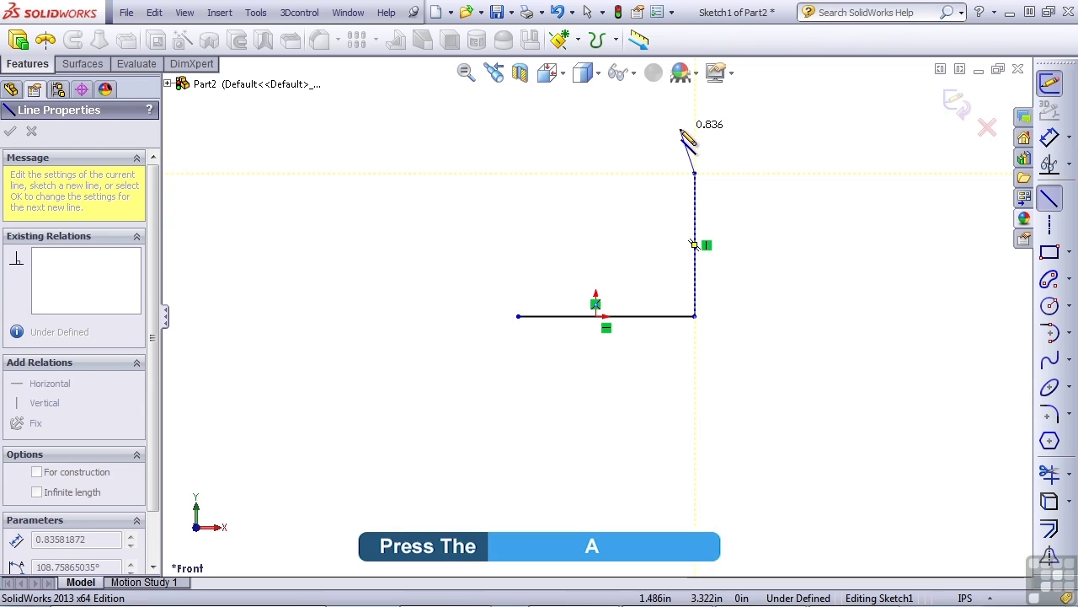
Step: Close the profile with a 180° tangent arc of about 1.57 in radius and a vertical line down to the base line's left end
key(a)
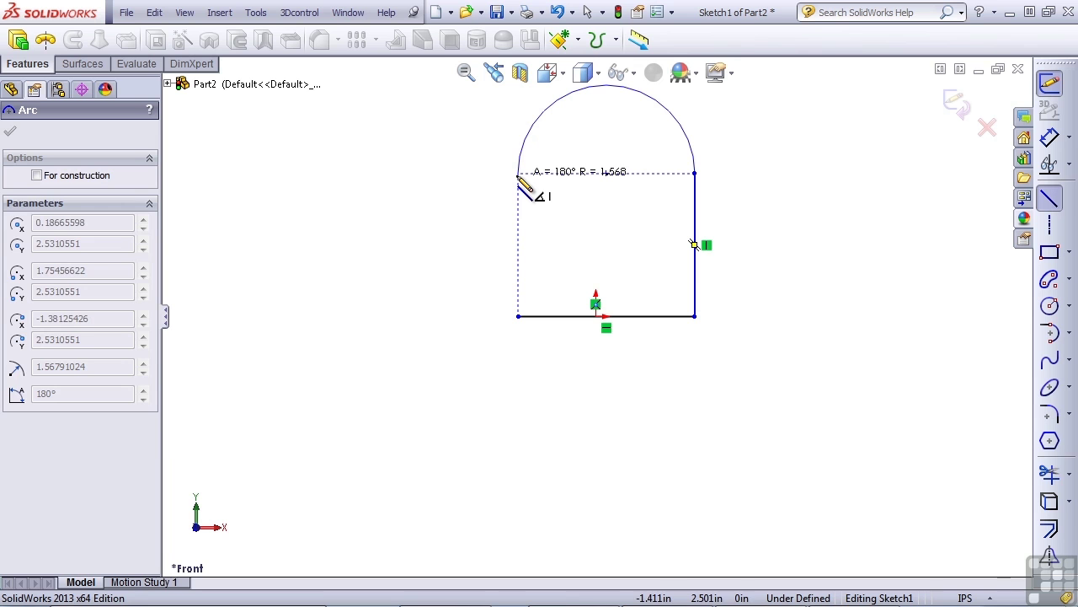
click(519, 174)
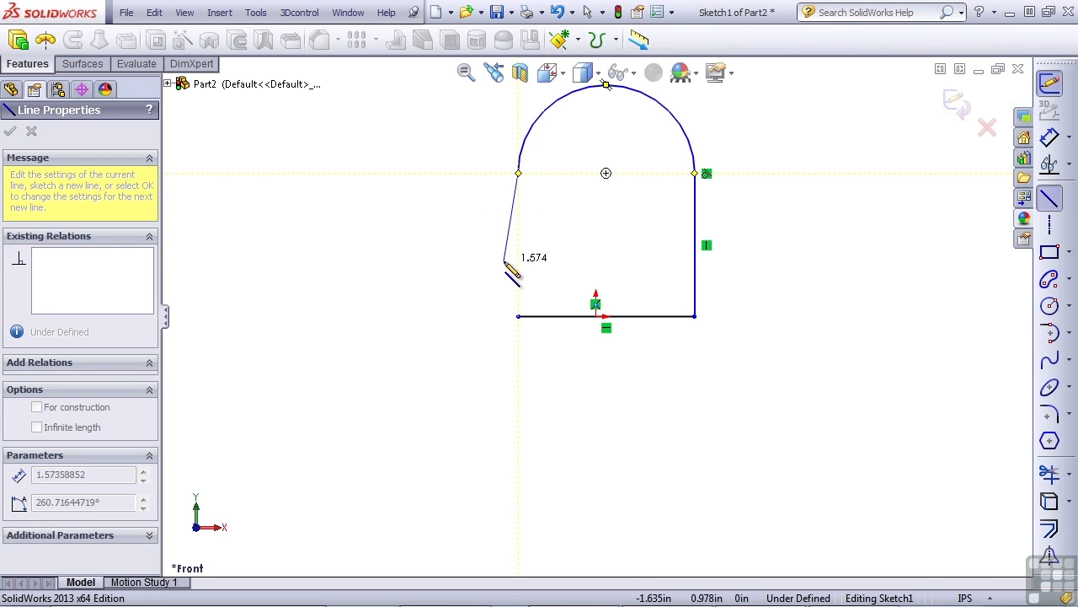
click(518, 317)
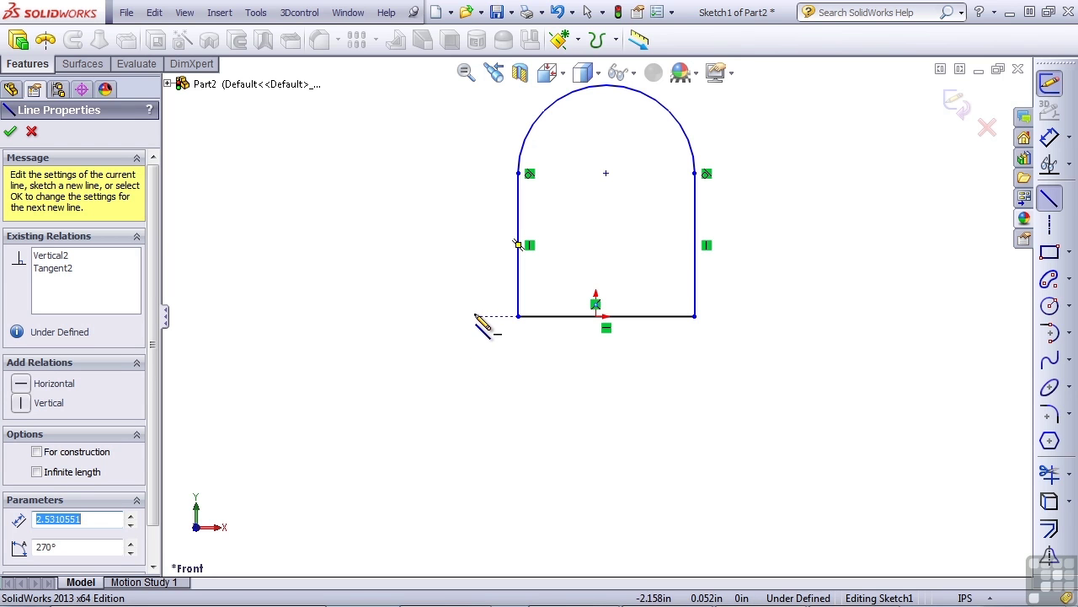
key(Escape)
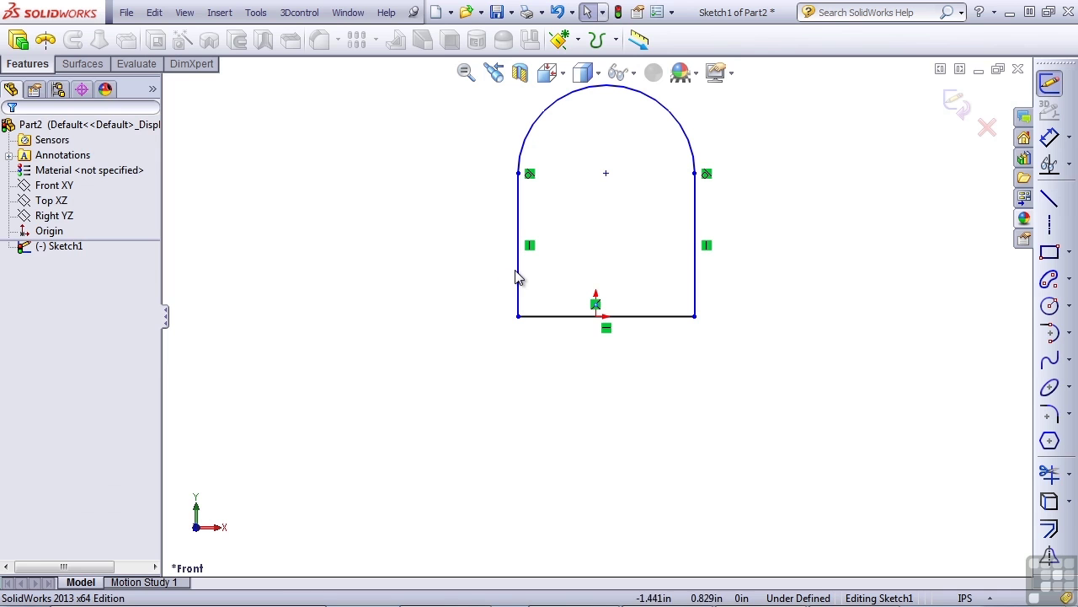
Step: Test the profile's freedom of movement by shifting the left side line, the arc center and the right side line
drag(519, 278, 502, 293)
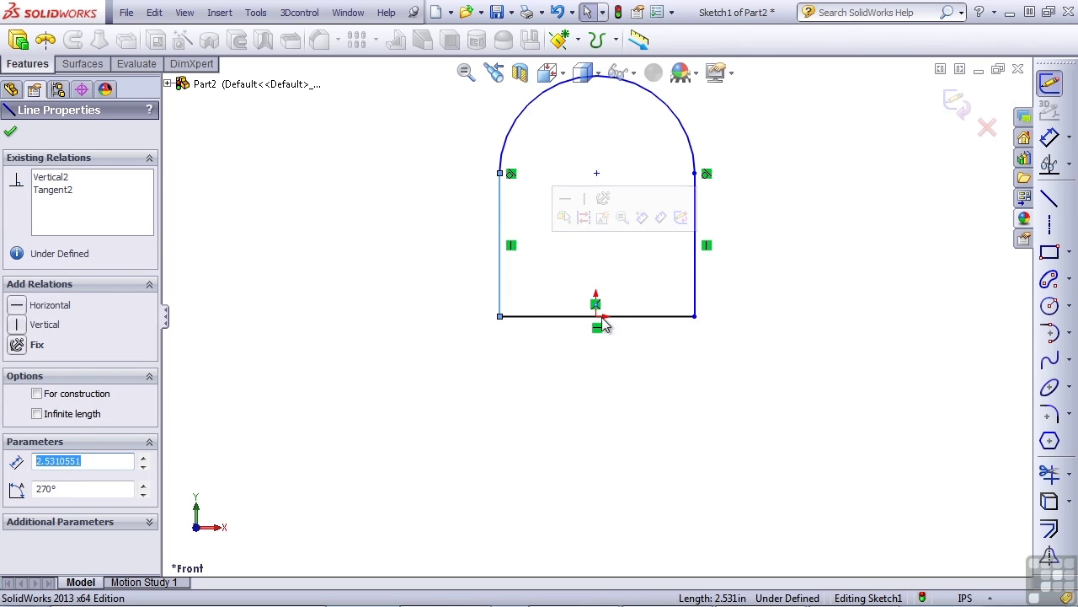
click(485, 346)
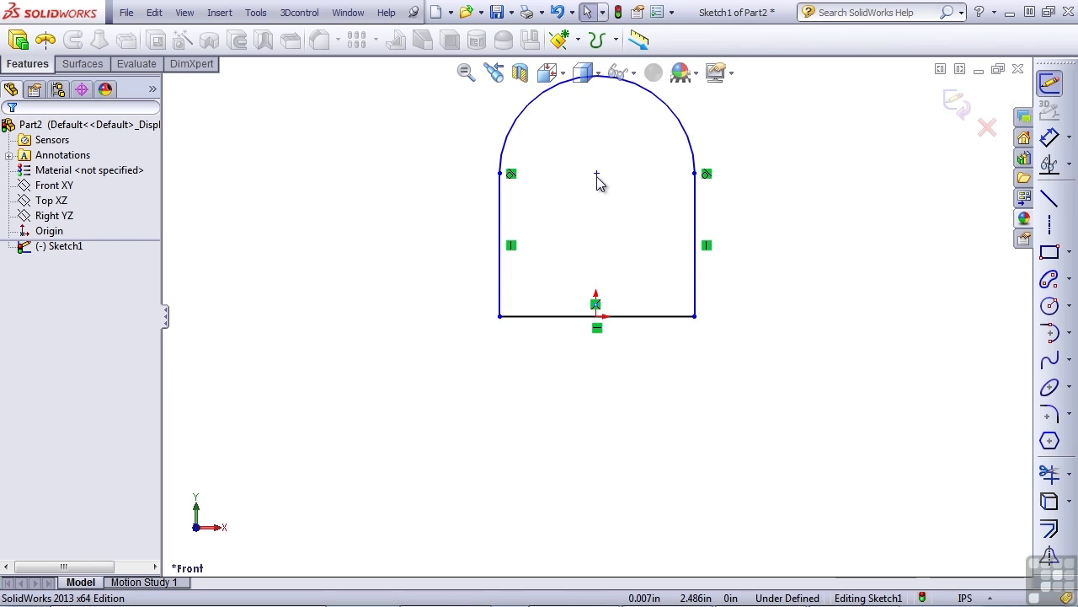
mouse_move(597, 175)
mouse_down()
mouse_move(584, 275)
mouse_move(591, 310)
mouse_move(603, 192)
mouse_up()
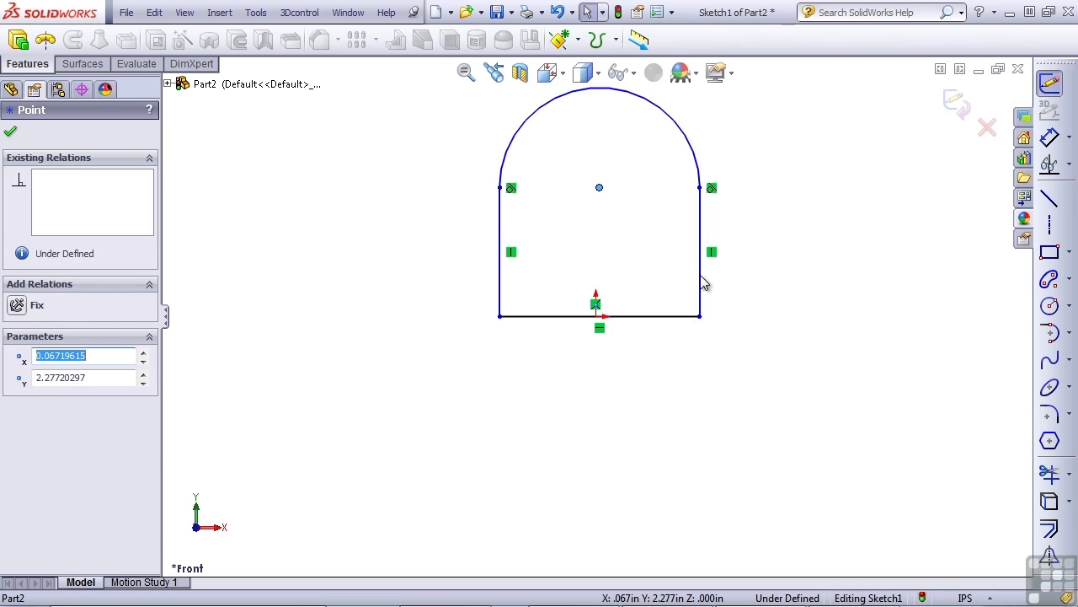
click(699, 290)
drag(700, 294, 692, 288)
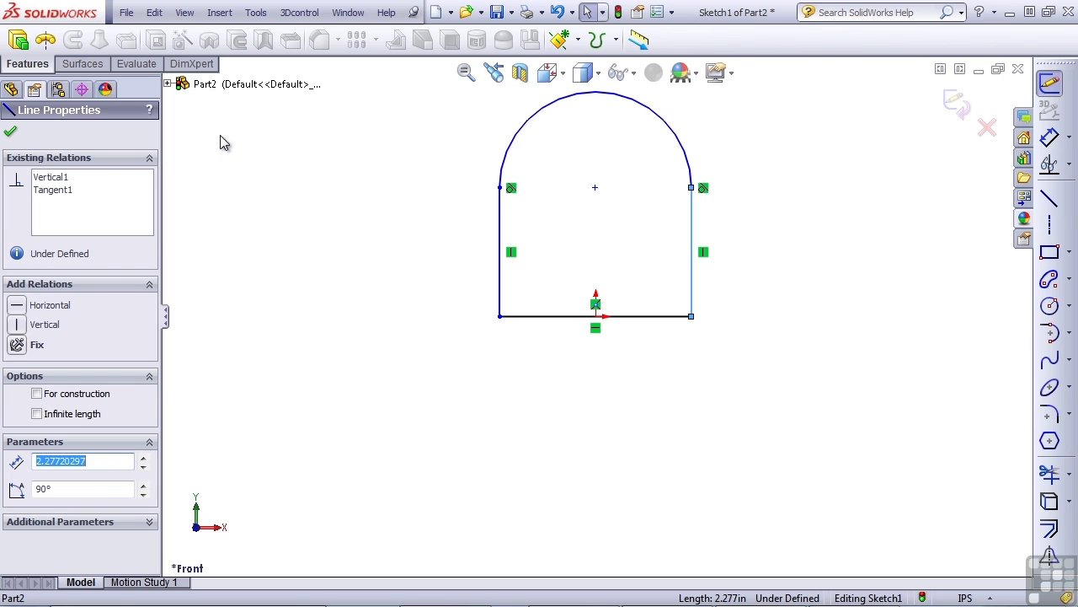
Step: Add a Midpoint relation between the origin and the horizontal base line to center the profile
click(166, 85)
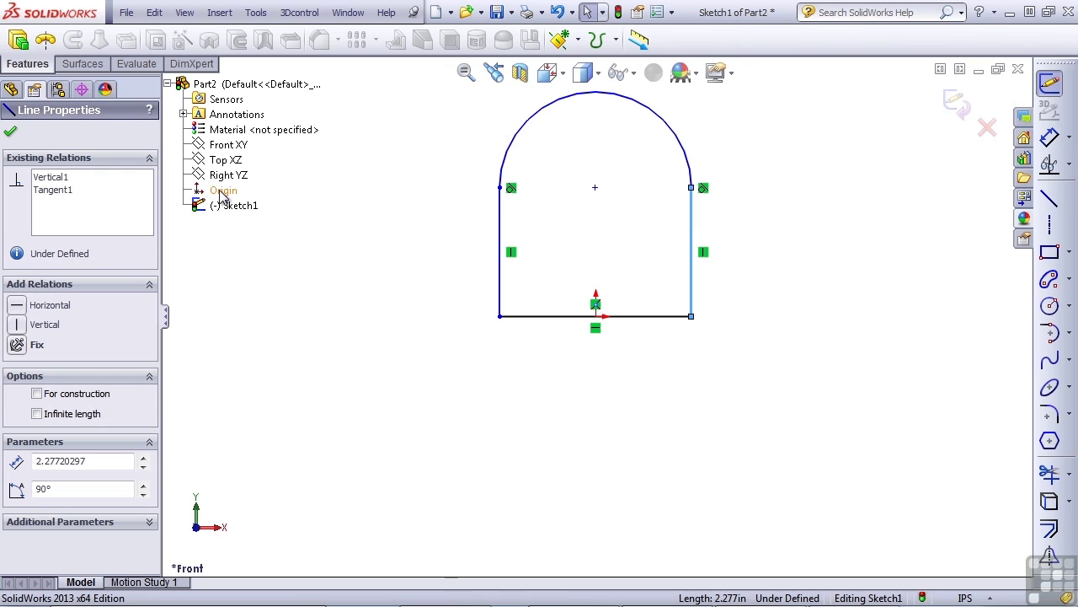
click(11, 90)
click(52, 216)
click(51, 231)
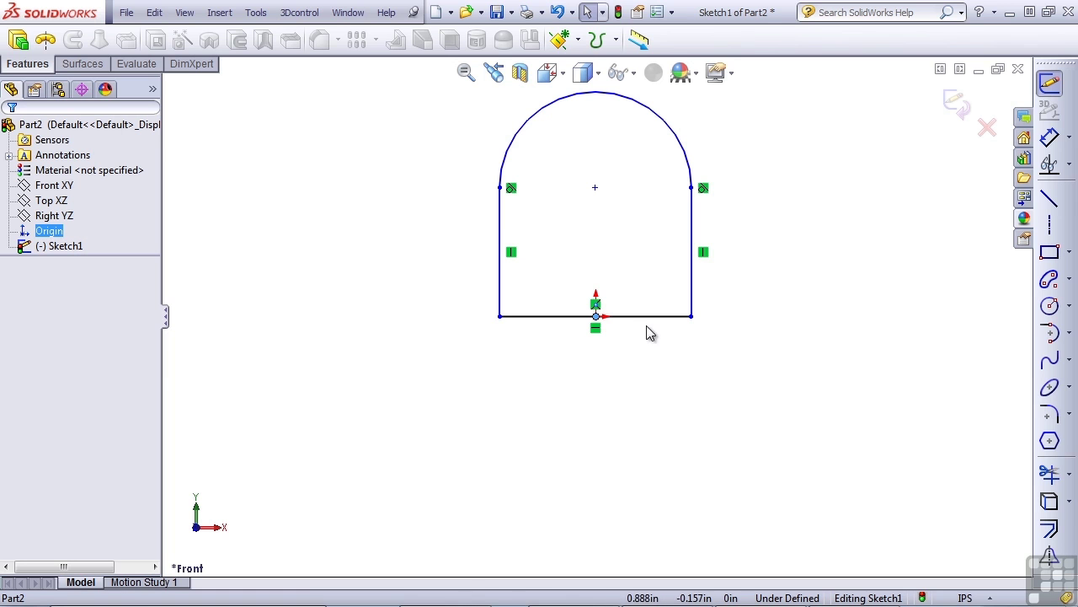
ctrl+click(570, 317)
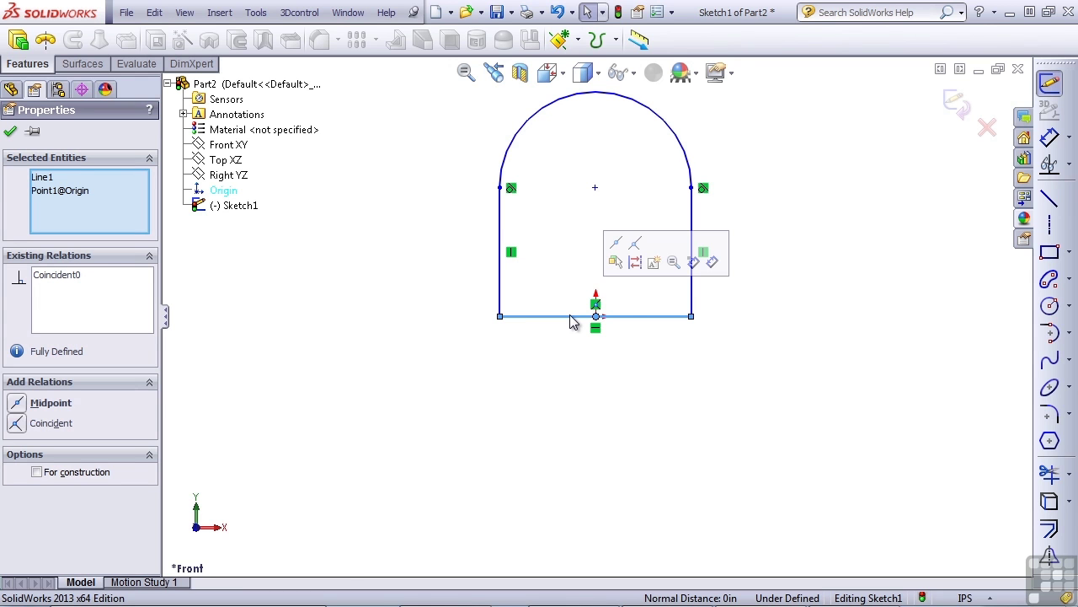
click(616, 244)
click(713, 277)
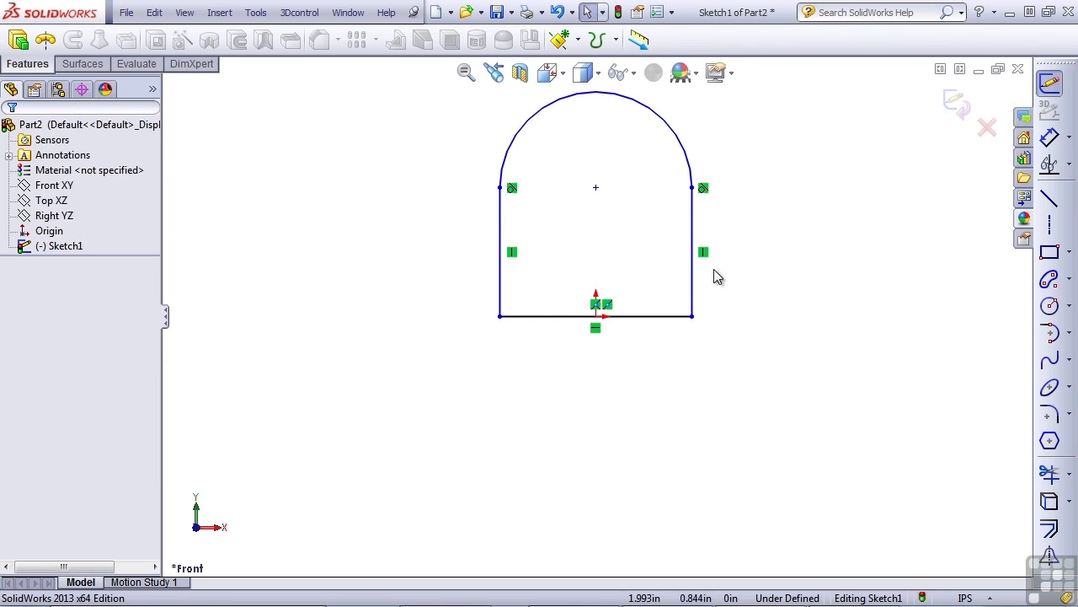
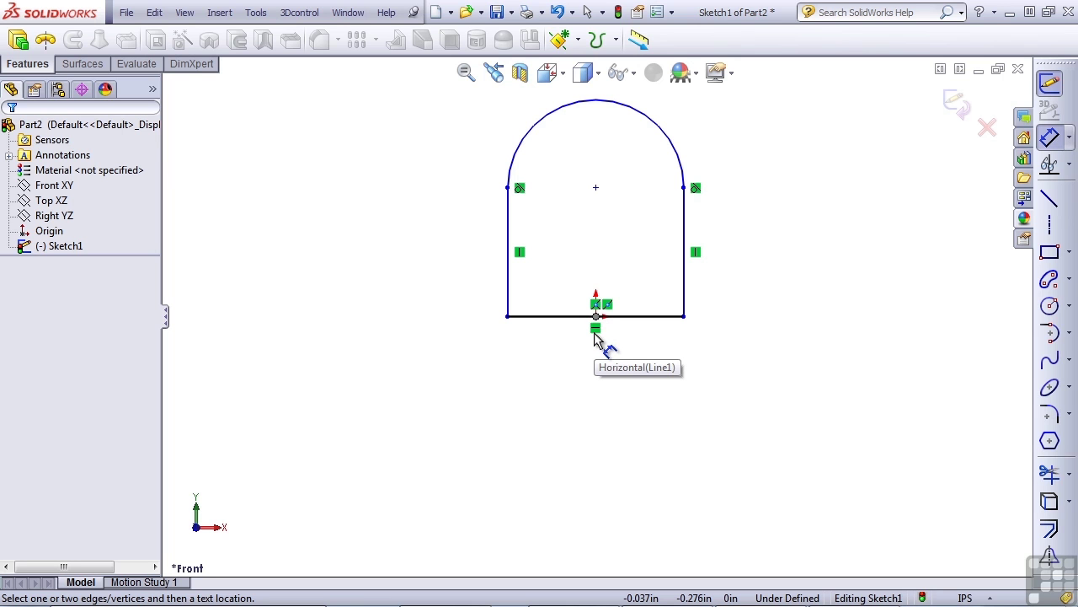
Step: Dimension the horizontal base line below the profile and set its length to 2 in
click(640, 319)
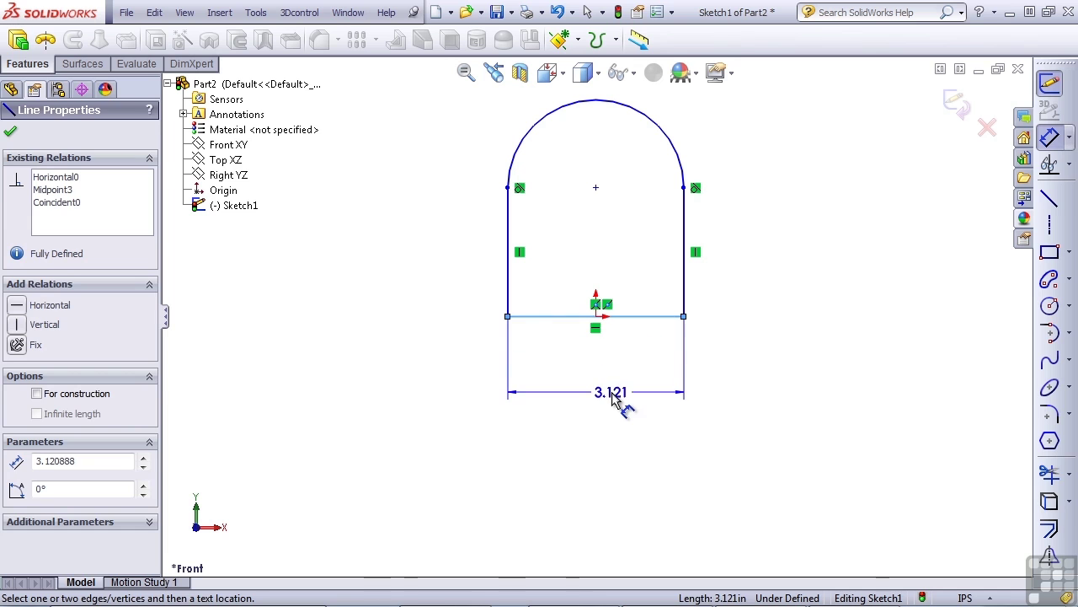
click(613, 393)
text(2)
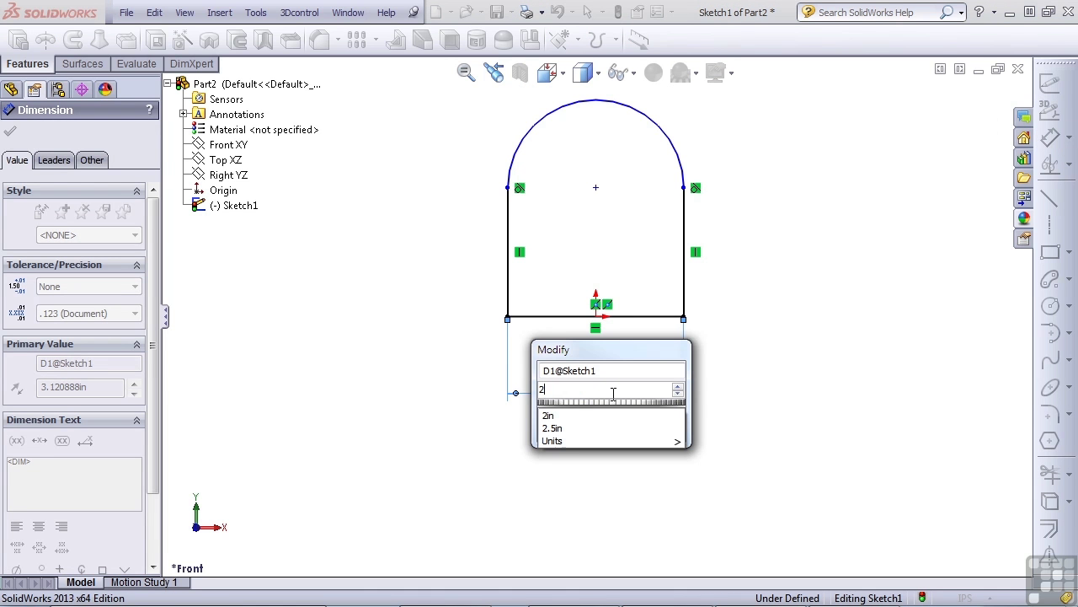
key(Return)
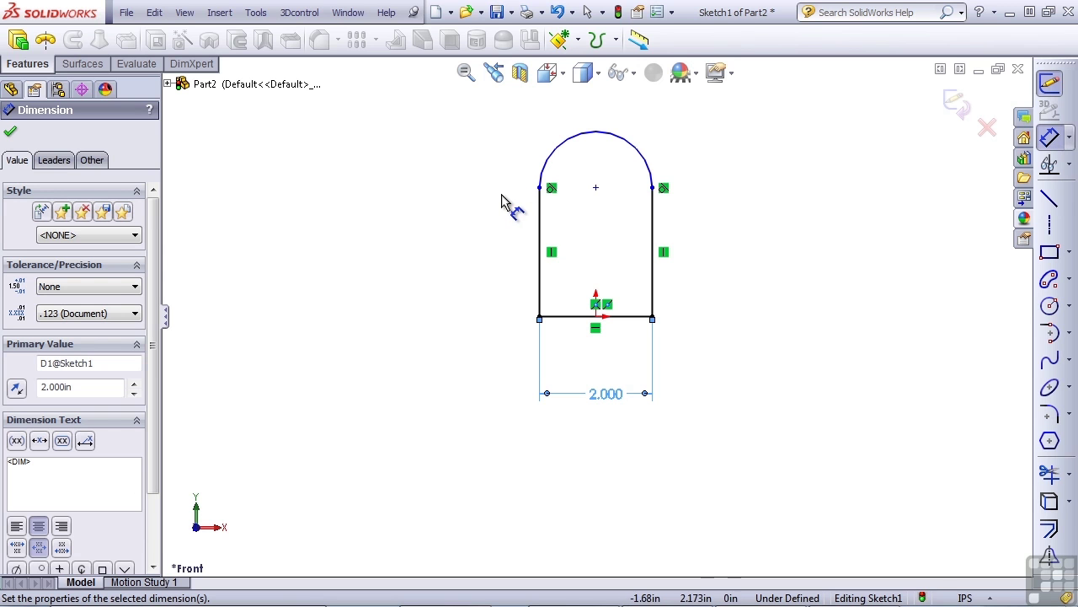
Step: Dimension the right vertical line, set its length to 3 in and end dimensioning
click(652, 234)
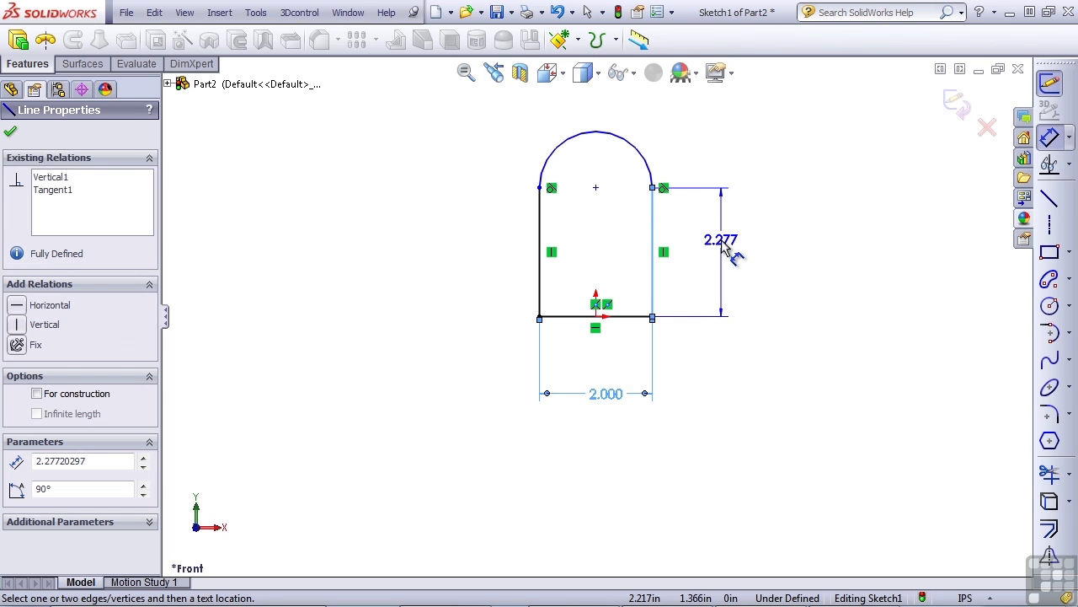
click(721, 240)
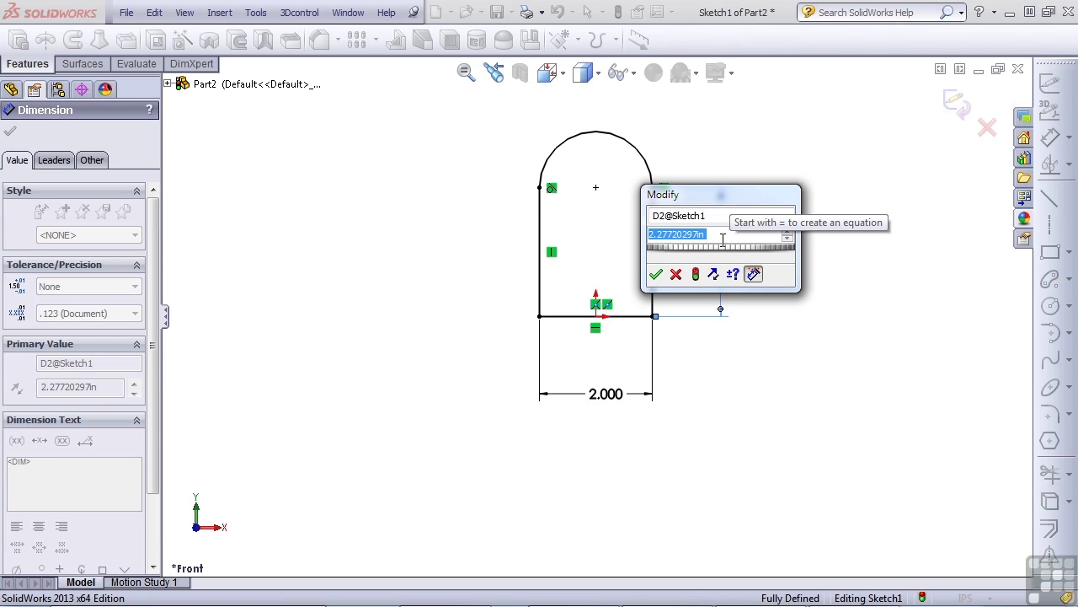
text(3)
key(Return)
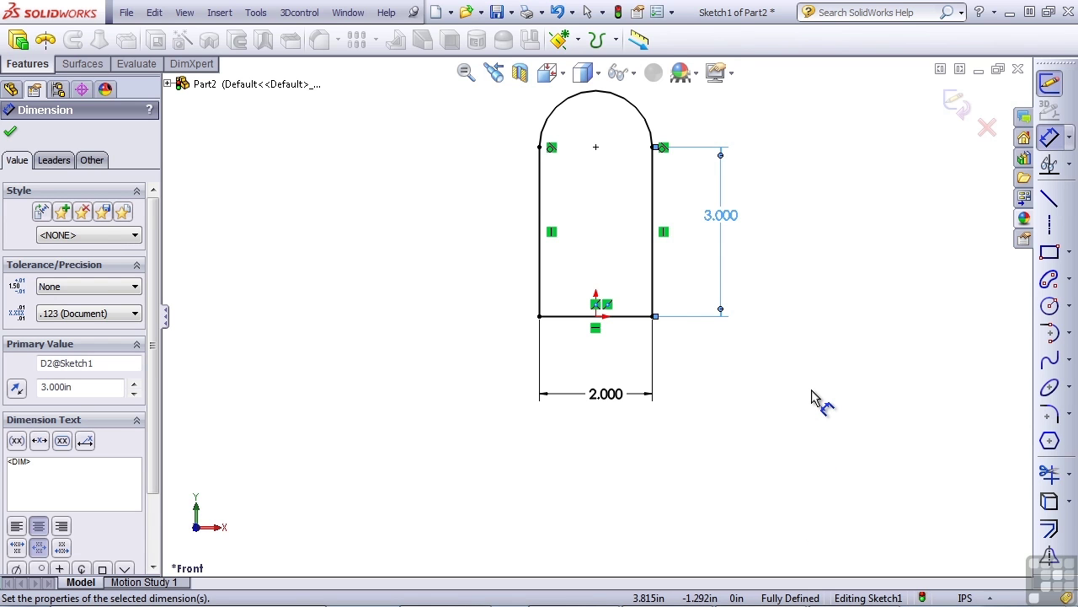
key(Escape)
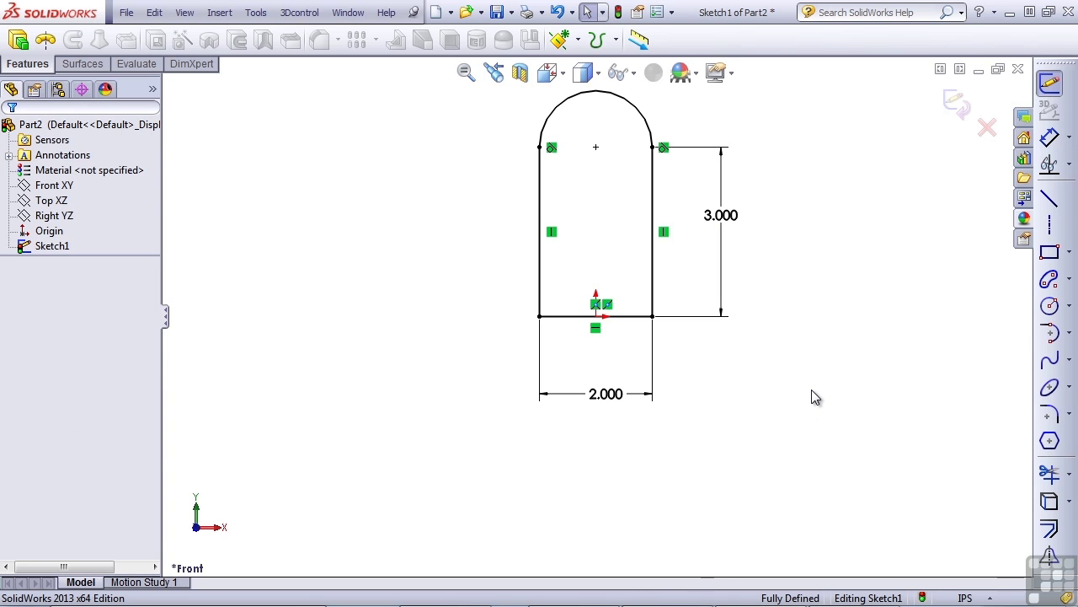
Step: Check the existing relations of the left, base and right lines and the top arc
click(540, 201)
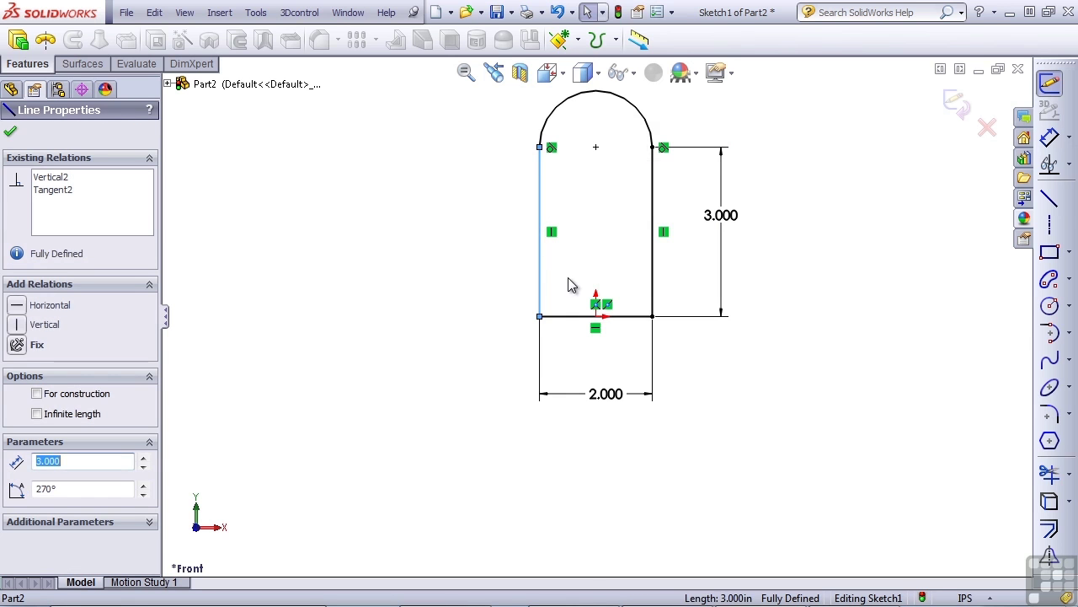
click(557, 317)
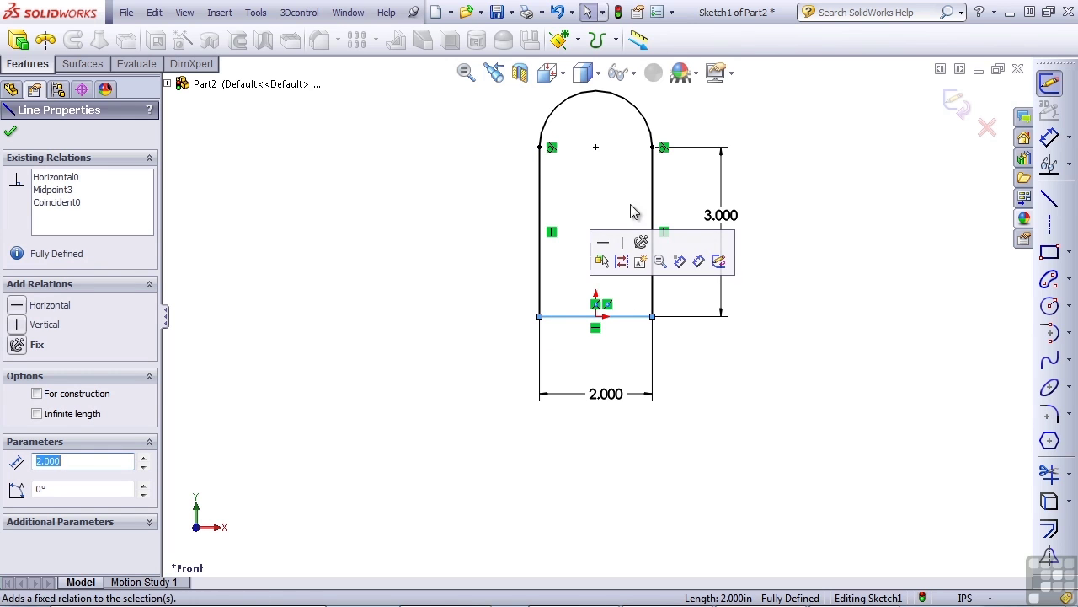
click(651, 187)
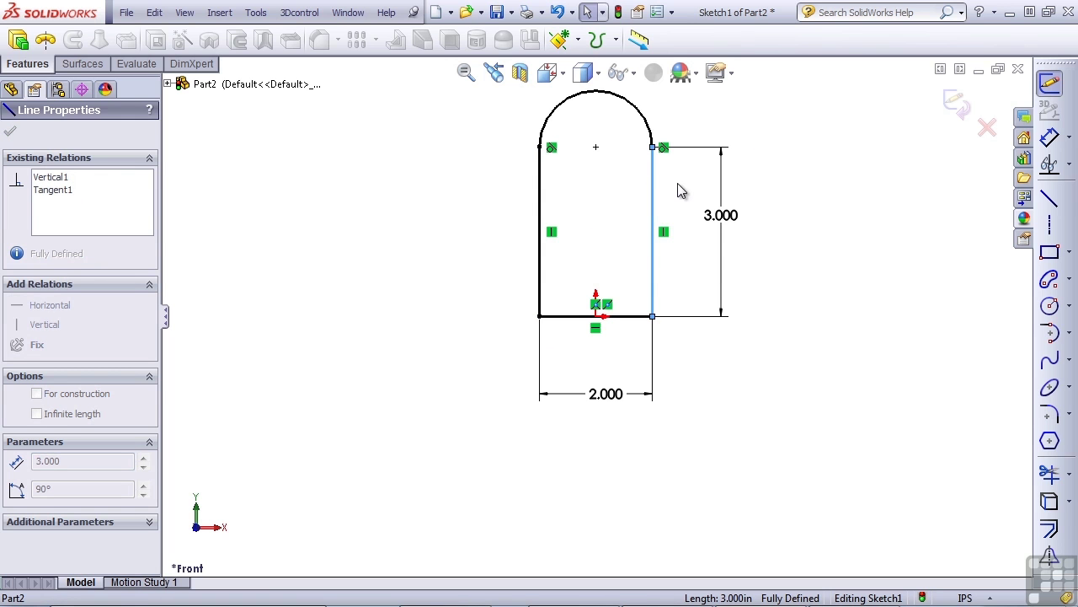
click(651, 117)
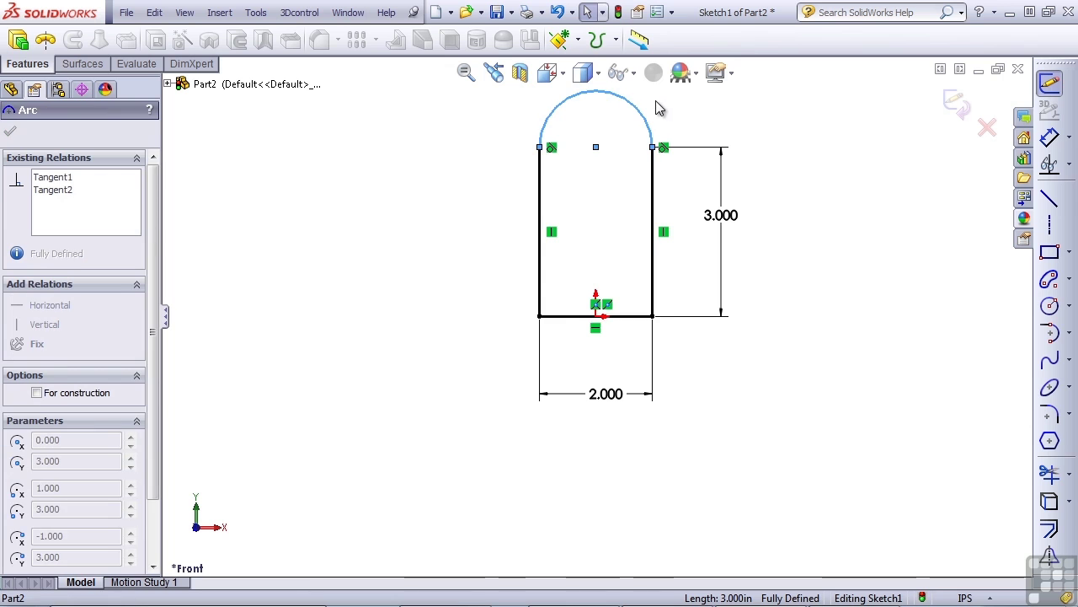
Step: Exit the finished arch sketch and start a new sketch on the Top XZ plane
click(708, 118)
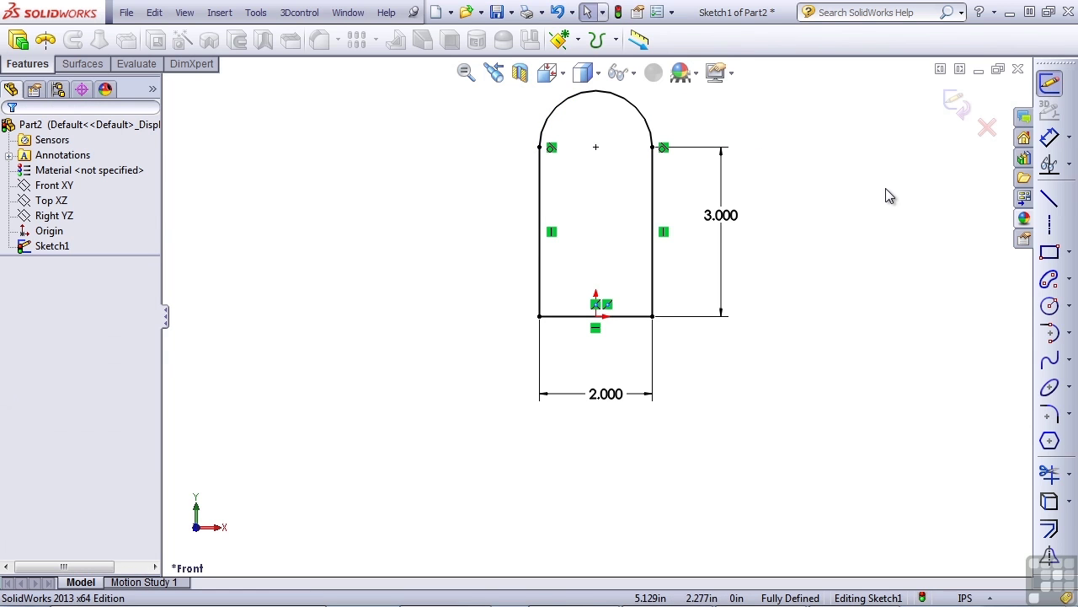
click(961, 113)
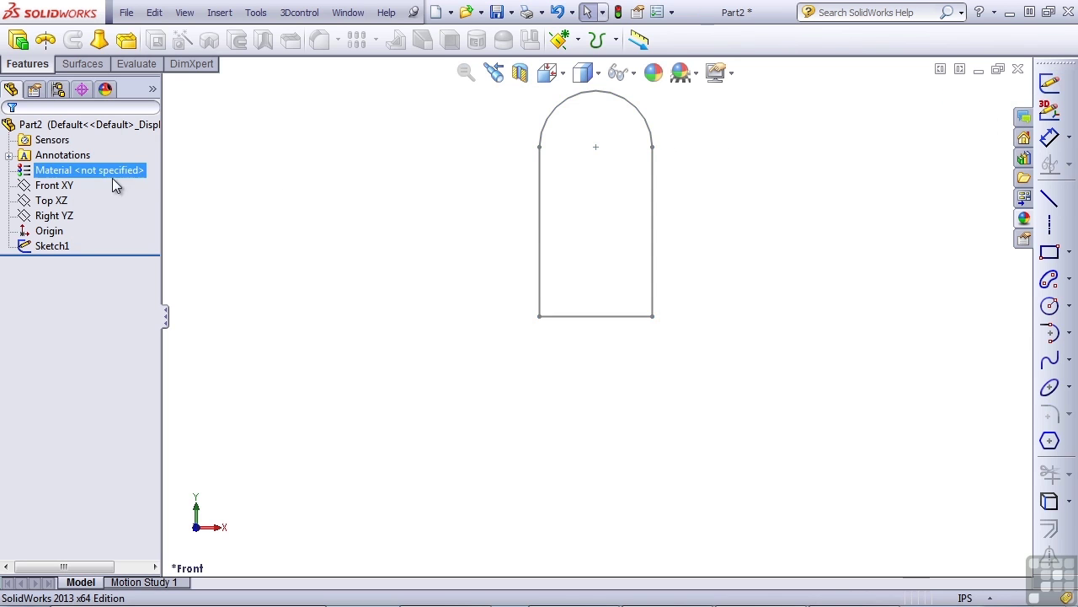
click(66, 202)
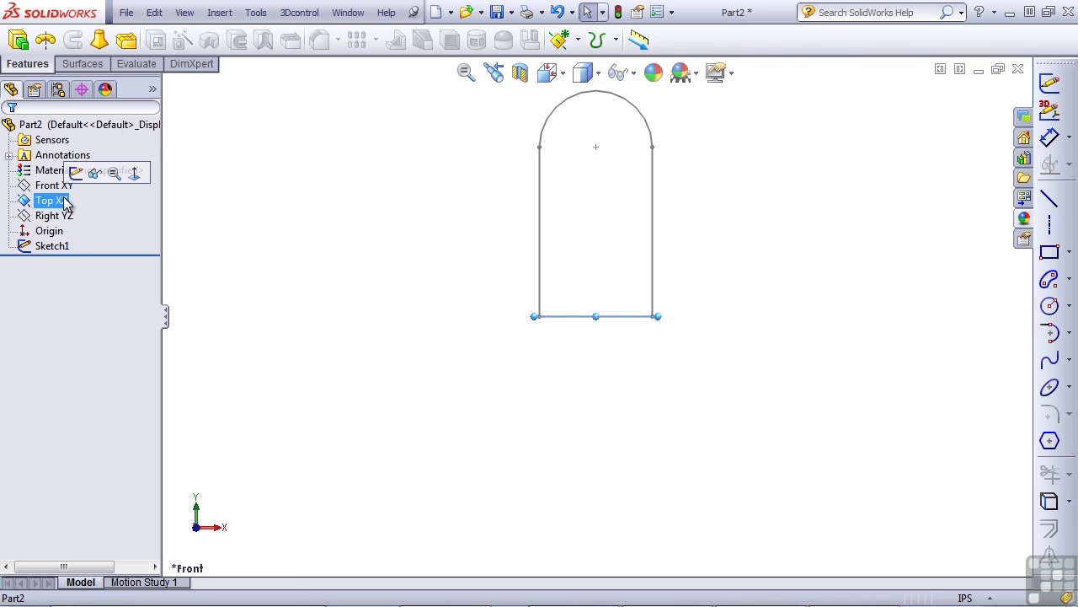
ctrl+click(67, 187)
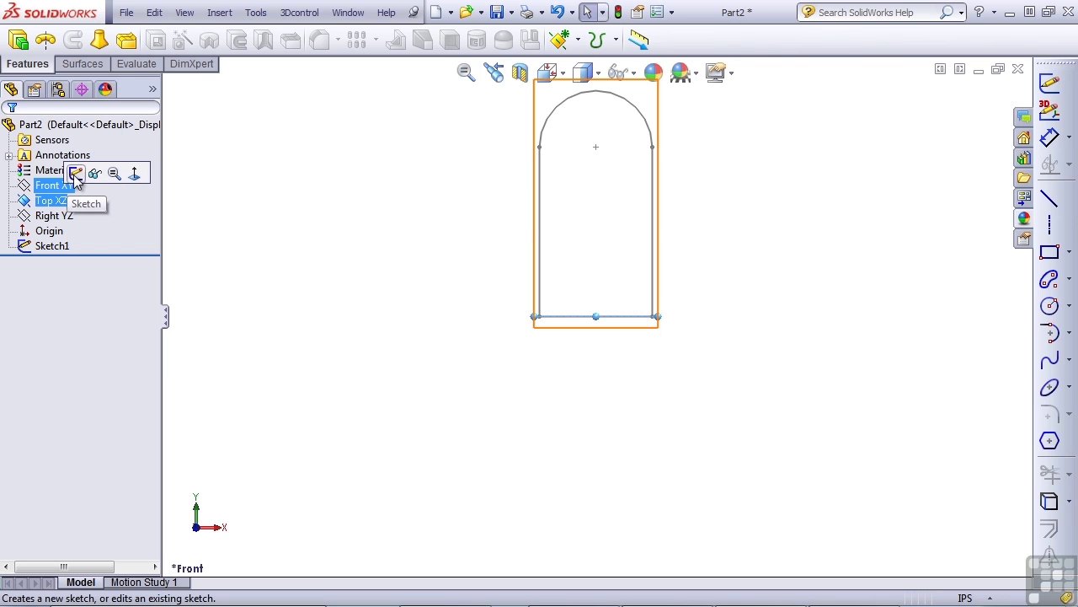
click(75, 175)
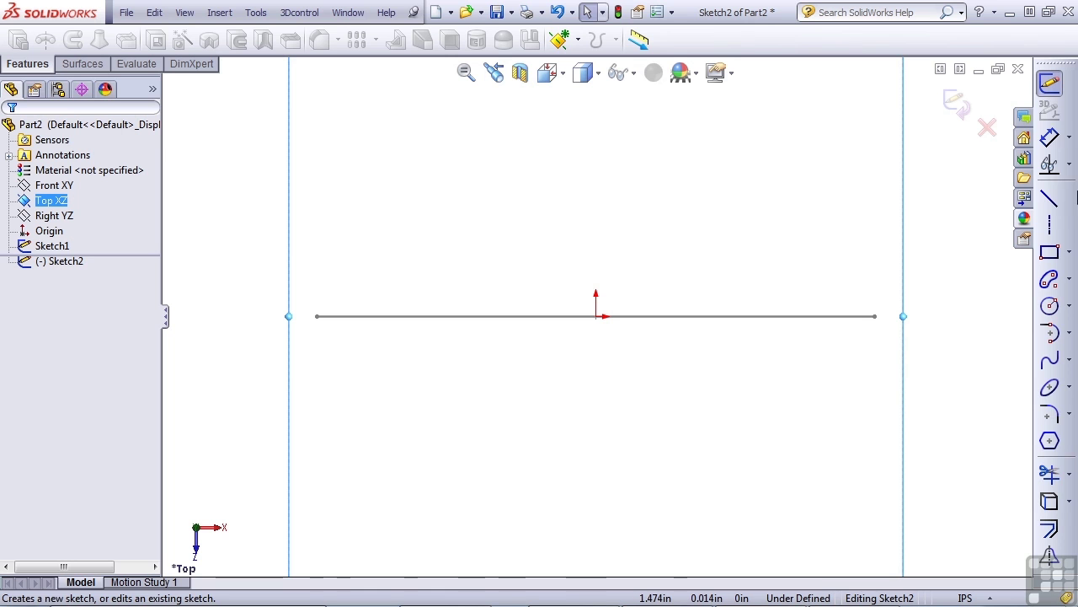
Step: Sketch a horizontal line about 0.238 in long above the arch's base line, to the left of the origin
click(1049, 198)
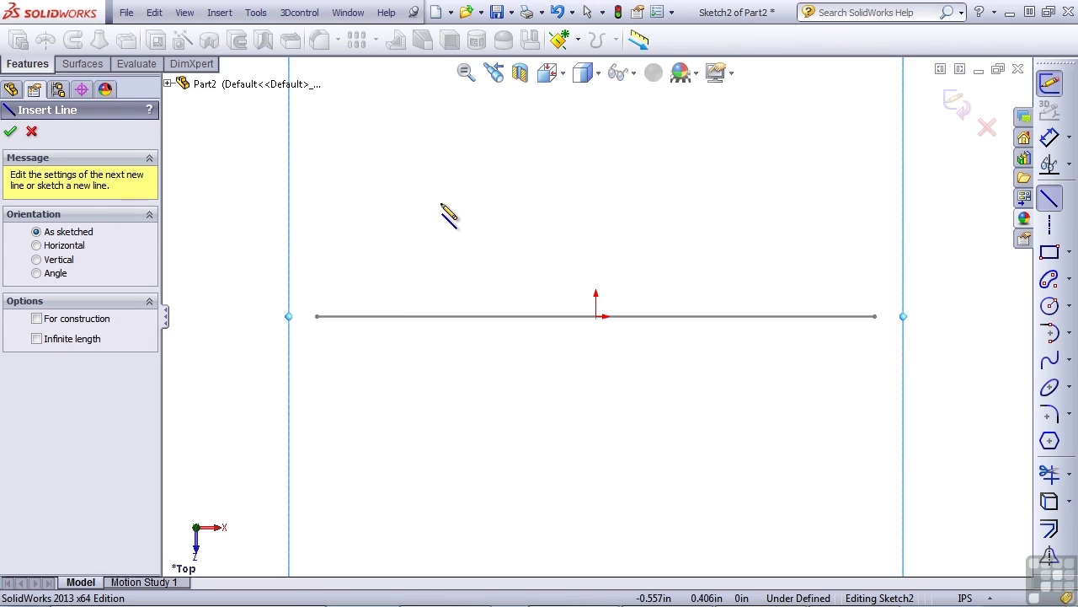
click(391, 215)
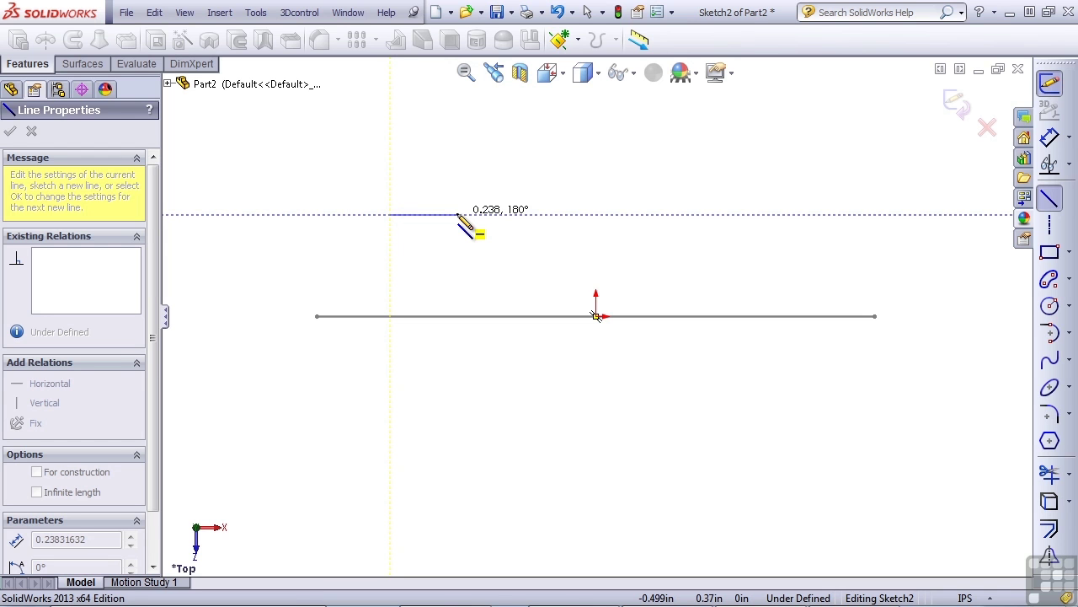
click(456, 215)
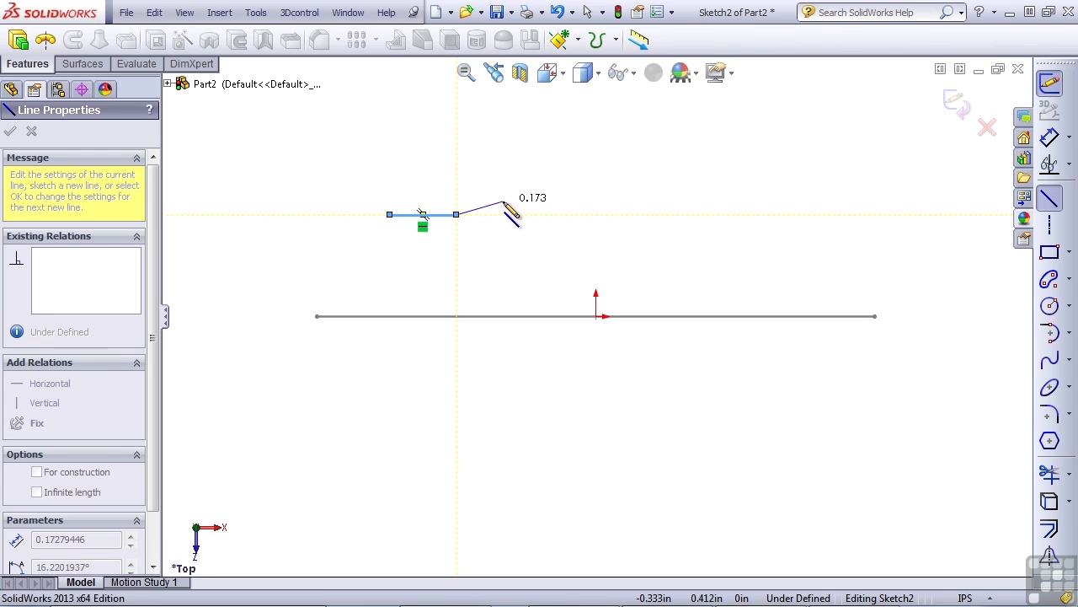
key(Escape)
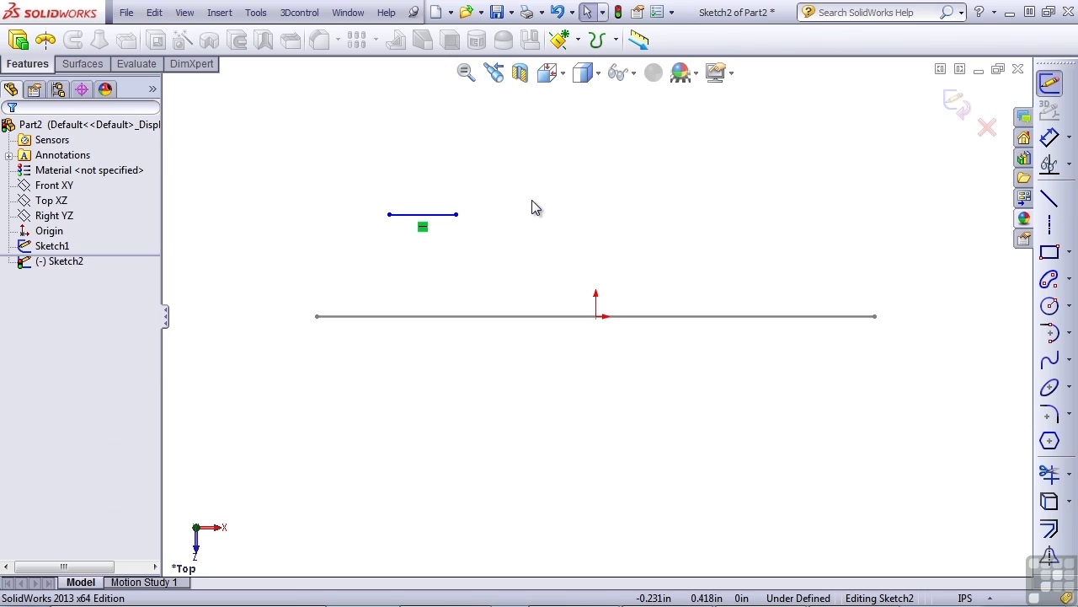
Step: Sketch a separate line about 0.36 in long, sloping upward at about 50°, just right of the horizontal line
key(l)
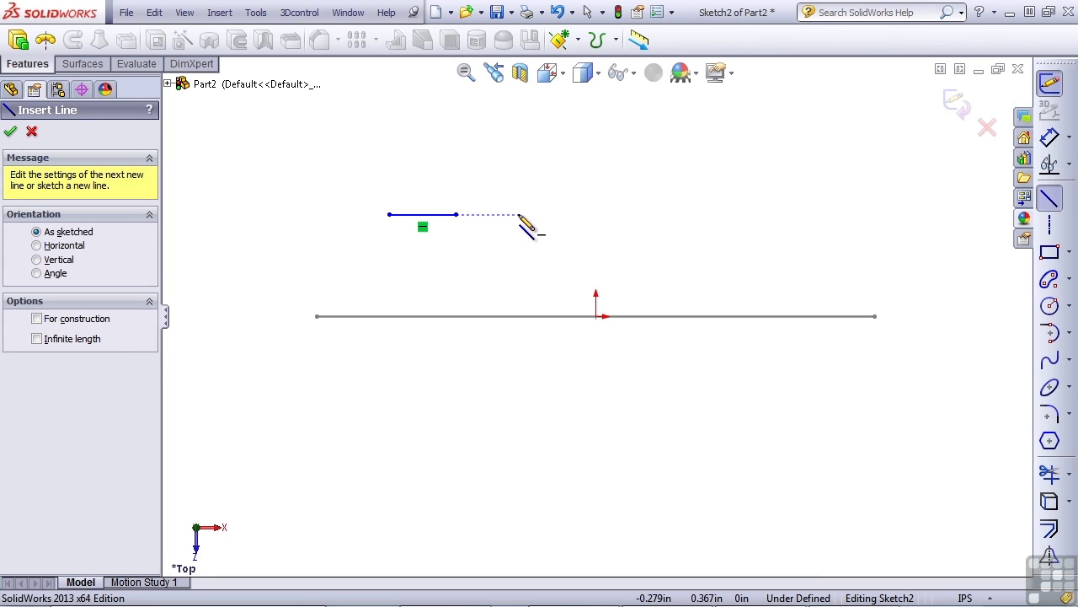
click(518, 215)
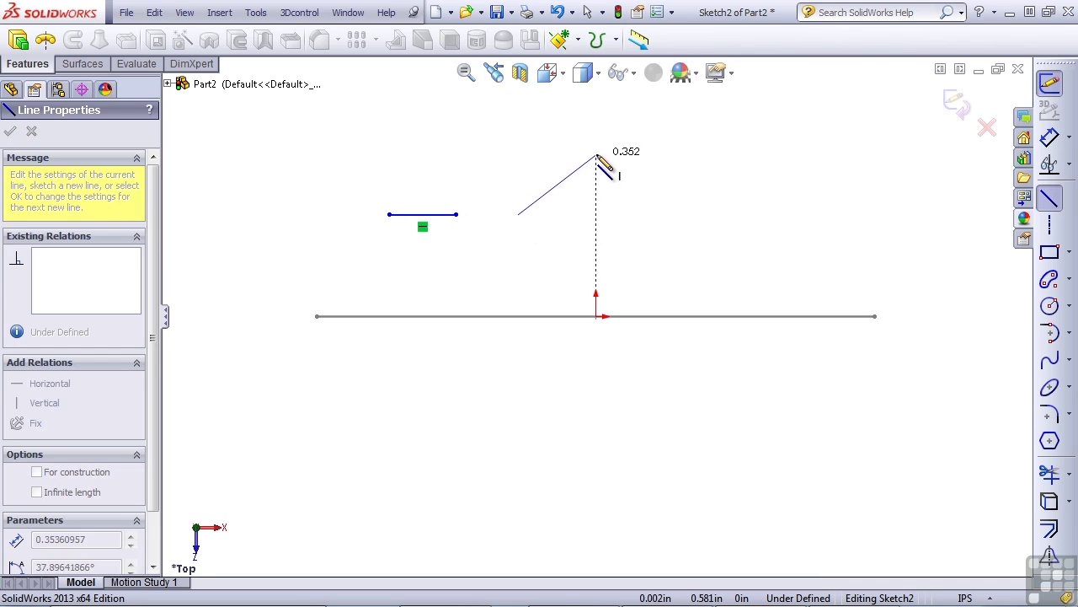
click(582, 137)
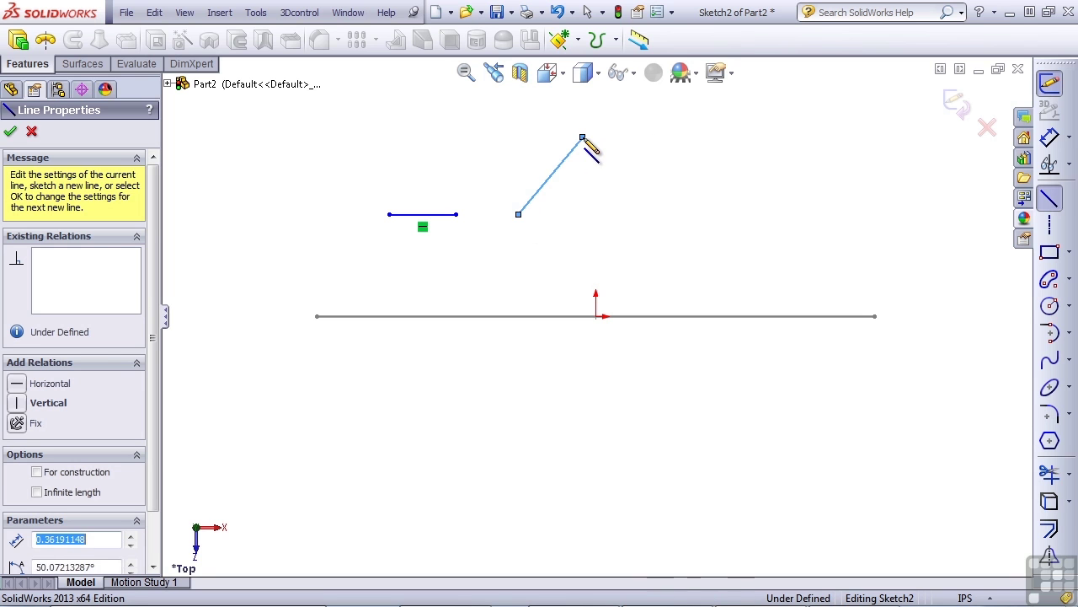
key(Escape)
Step: Move the sloped line's lower endpoint down and left, and add a Horizontal relation between it and the horizontal line's right endpoint
click(523, 211)
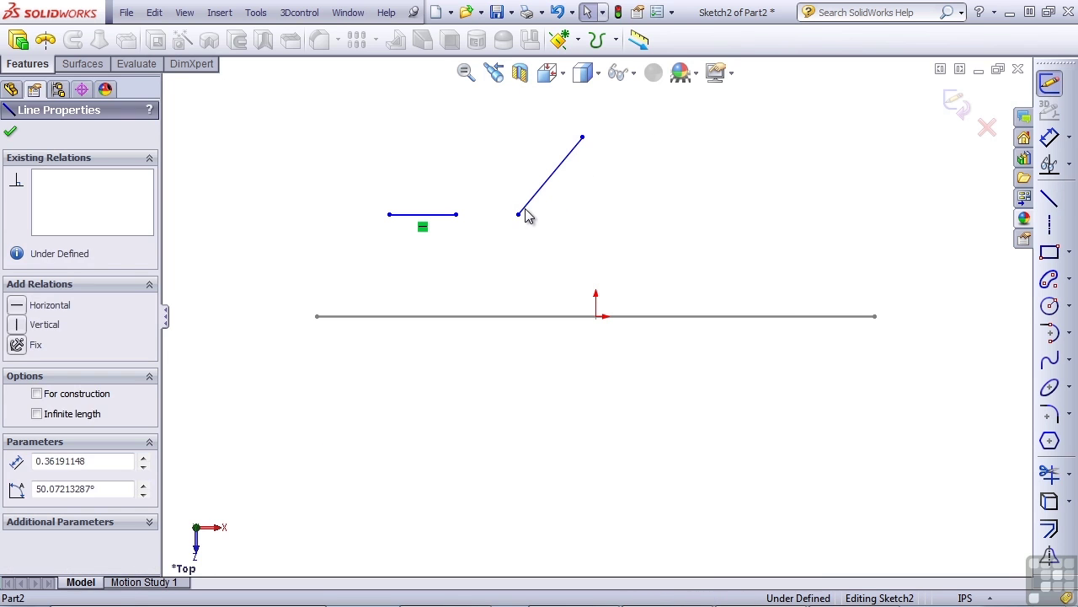
drag(519, 218, 496, 232)
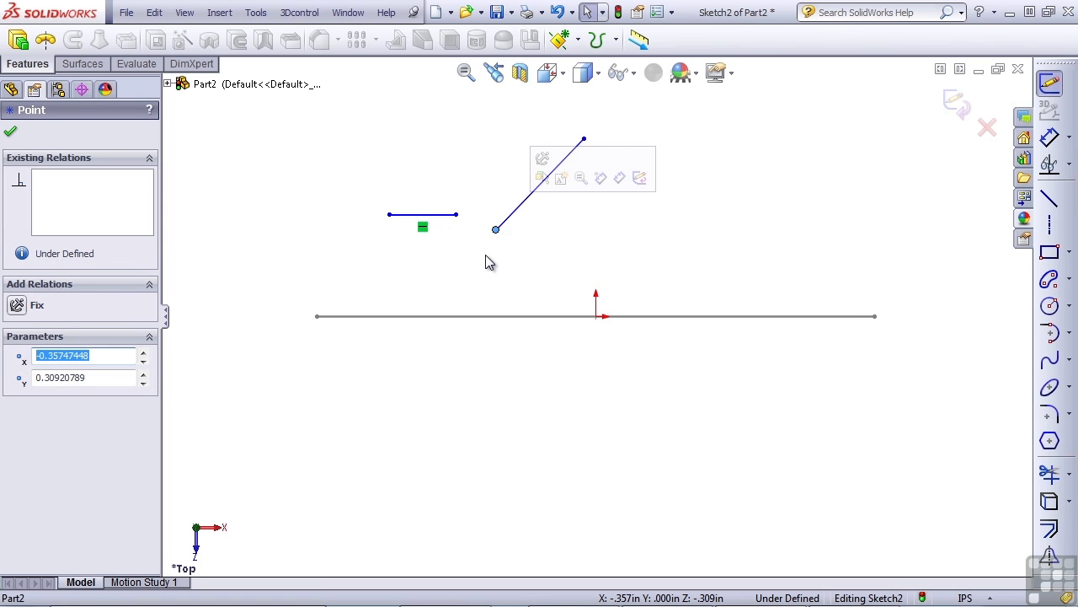
ctrl+click(459, 219)
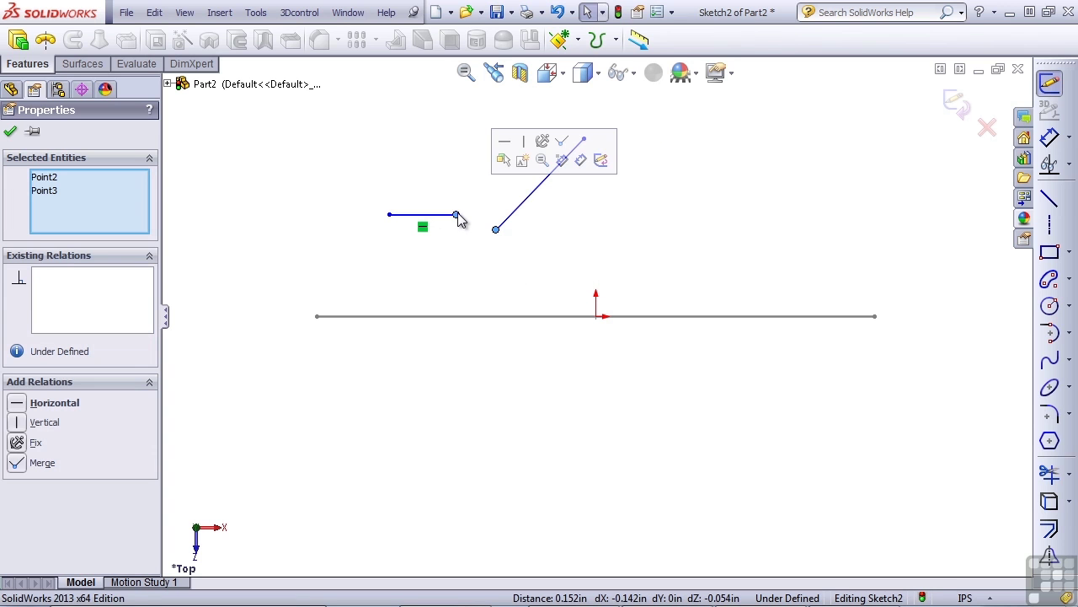
click(510, 147)
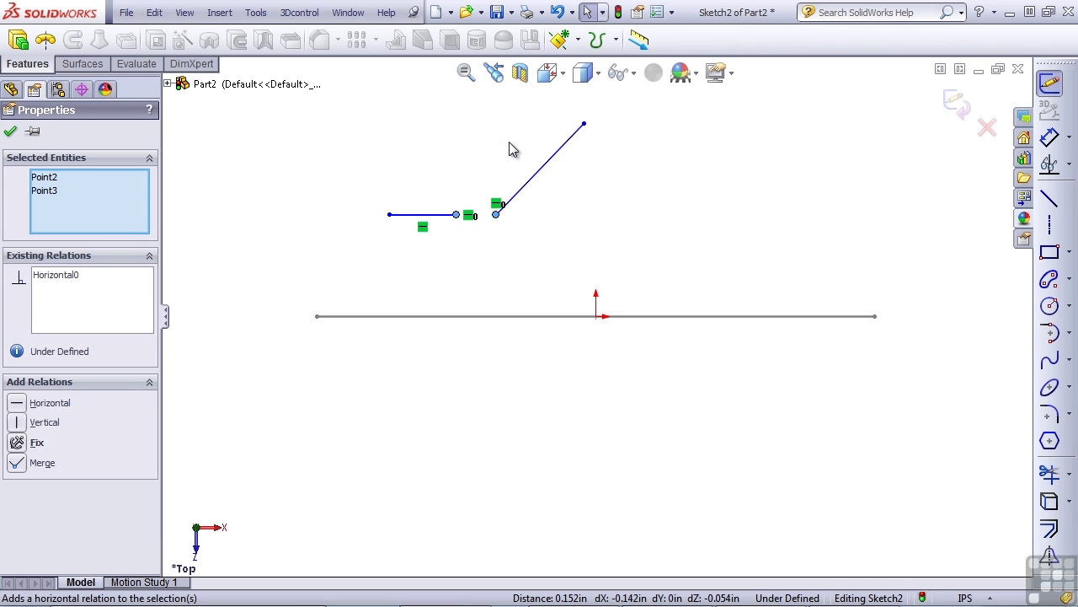
Step: Move the related endpoints of the two lines slightly up and left to test their Horizontal relation
click(498, 231)
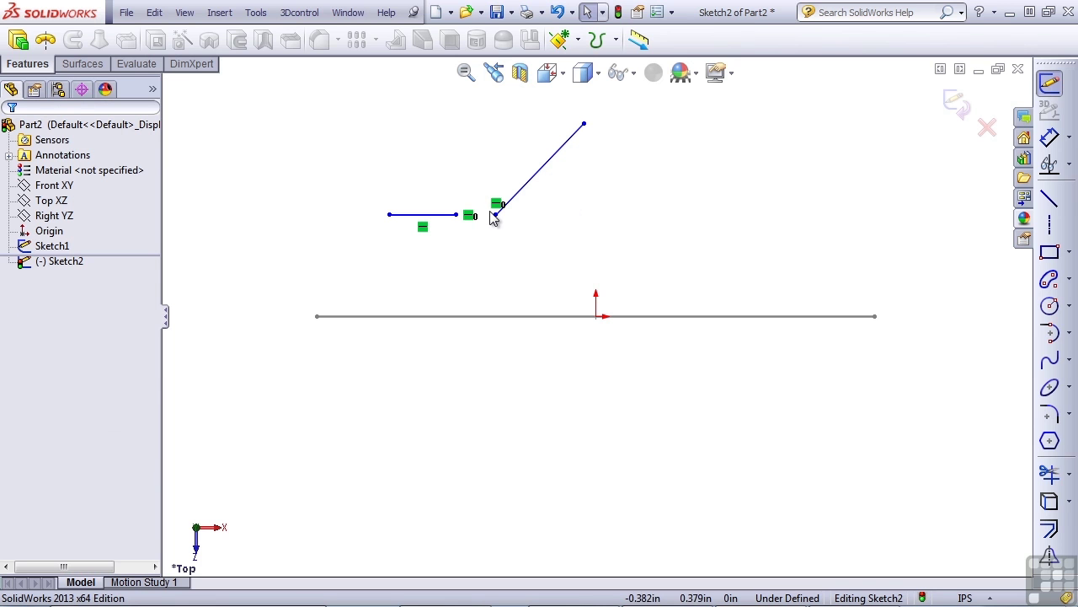
click(496, 216)
mouse_move(497, 217)
mouse_down()
mouse_move(533, 248)
mouse_move(528, 257)
mouse_move(499, 237)
mouse_move(459, 235)
mouse_move(457, 294)
mouse_move(447, 218)
mouse_up()
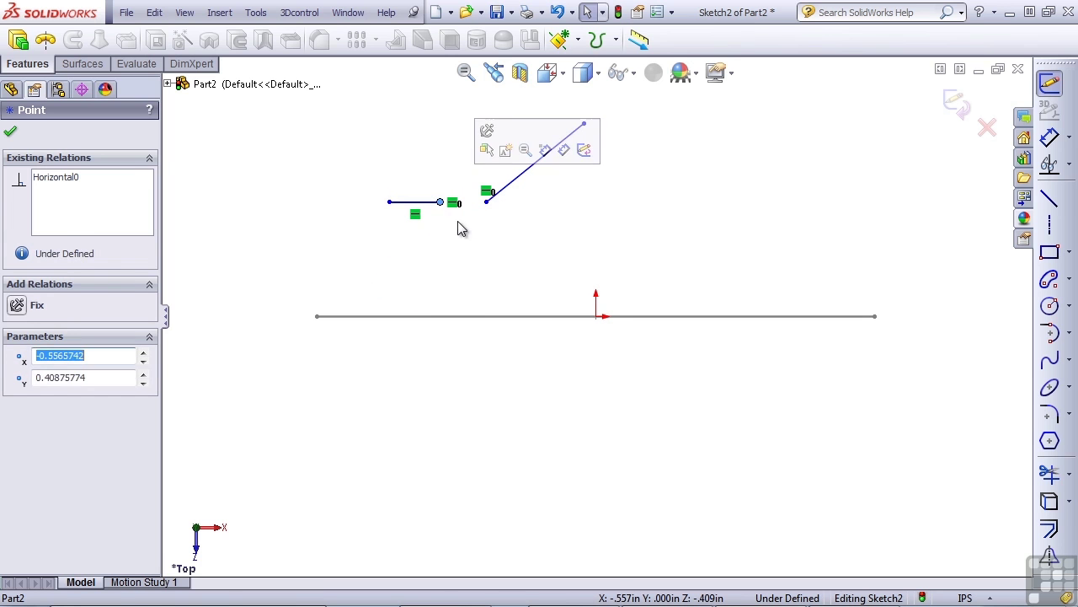
click(496, 252)
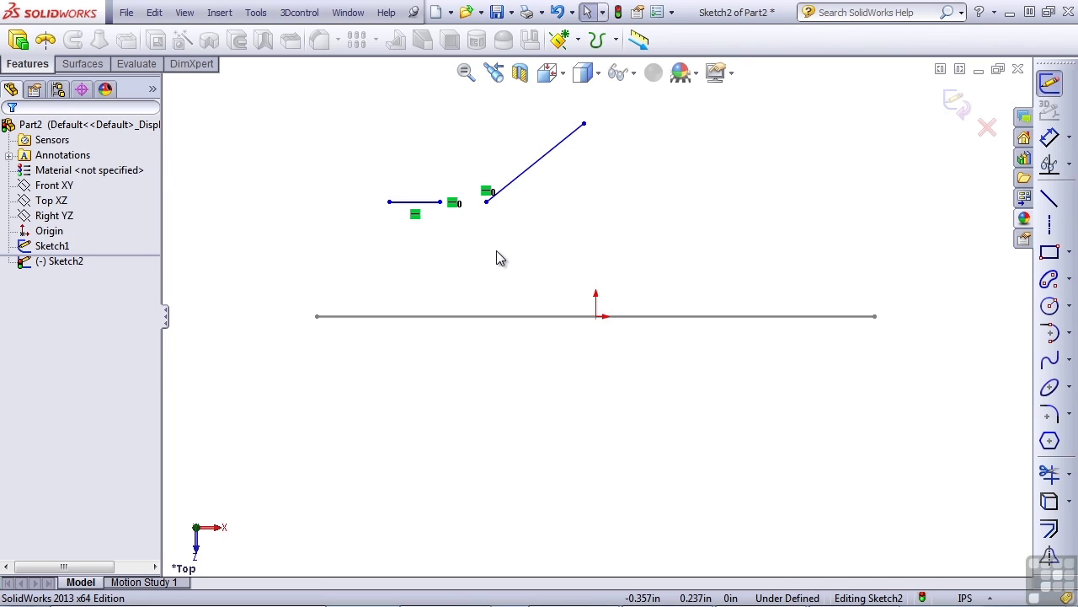